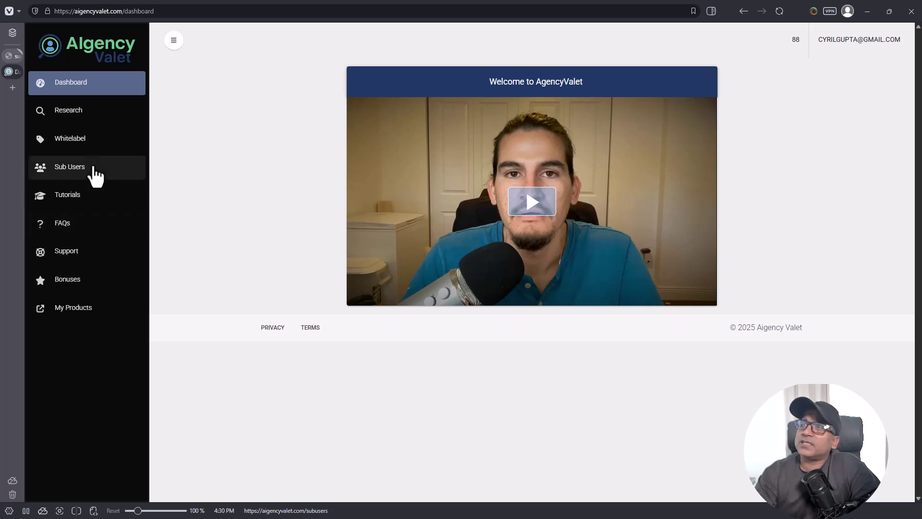
Step: Show the saved research jobs and open the Miami coffee shop research results
left_click(75, 125)
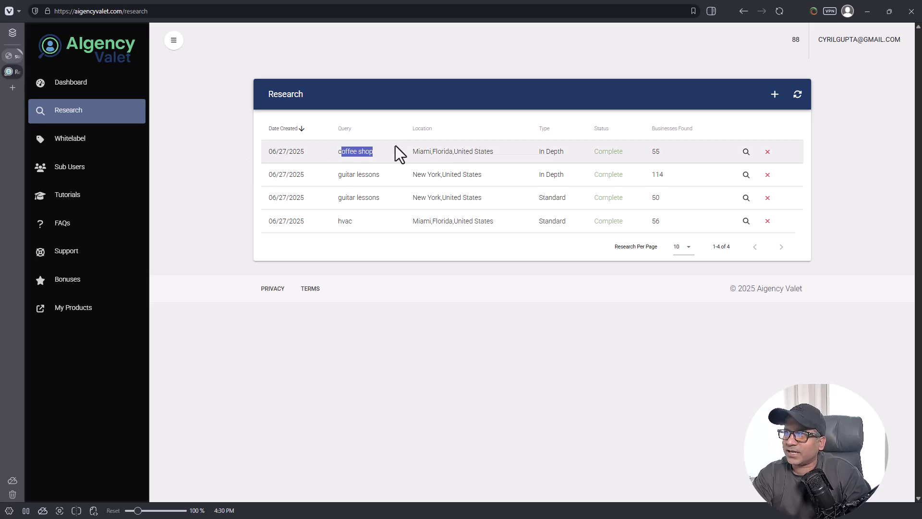
left_click_drag(411, 152, 434, 159)
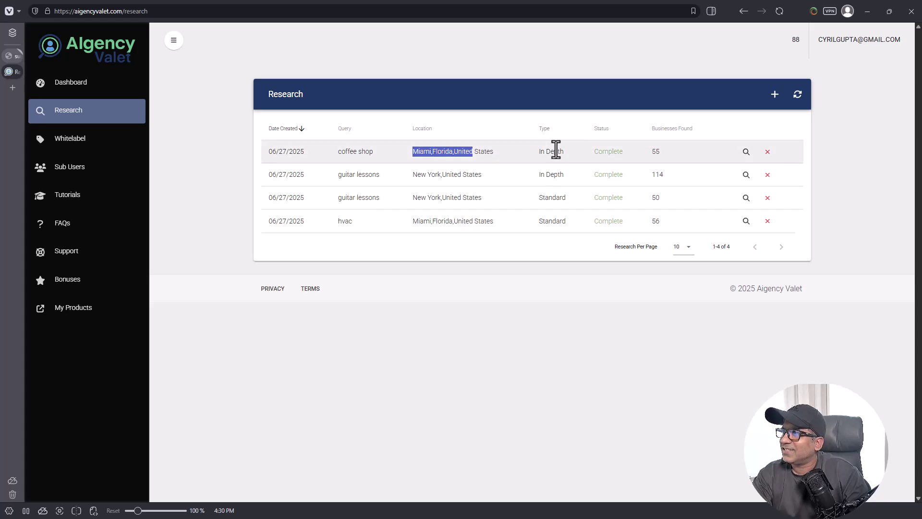
left_click(652, 151)
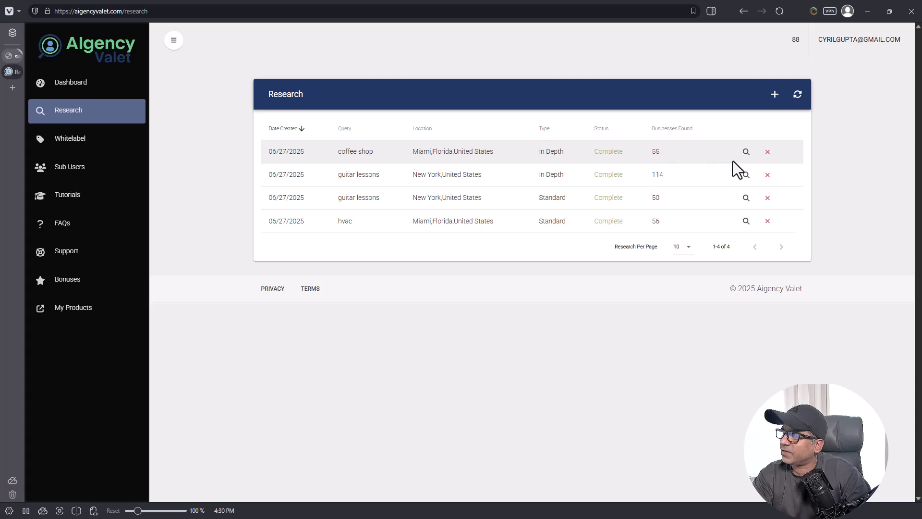
left_click(743, 154)
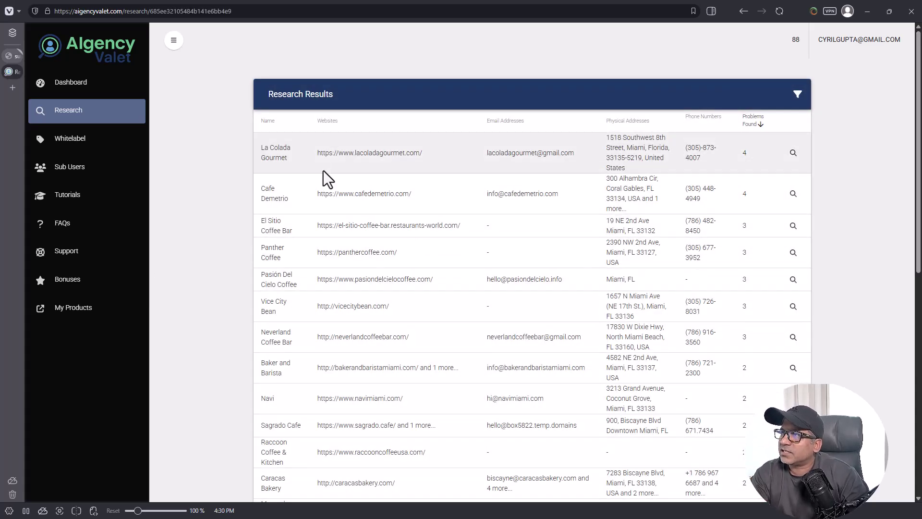
Step: Sort the coffee shop results by Problems Found and open La Colada Gourmet's business details
left_click_drag(316, 152, 403, 153)
left_click_drag(483, 153, 645, 158)
left_click(692, 162)
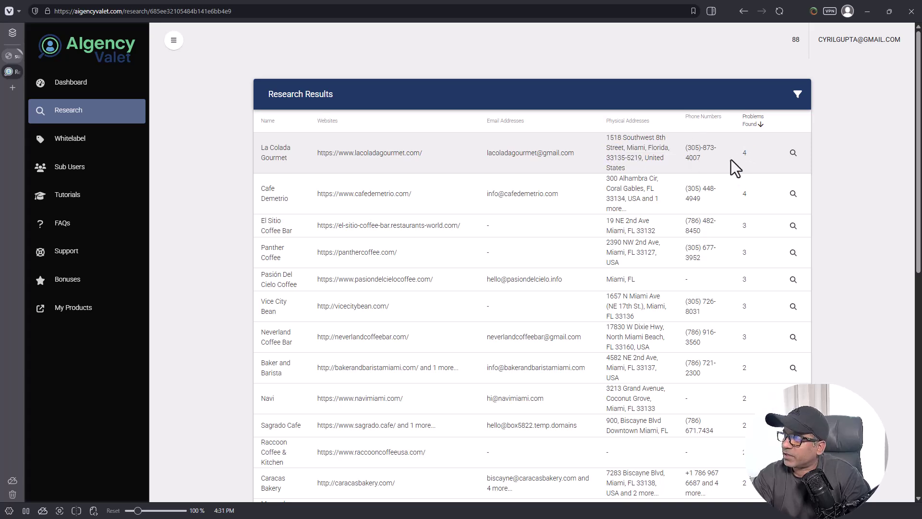
left_click(762, 118)
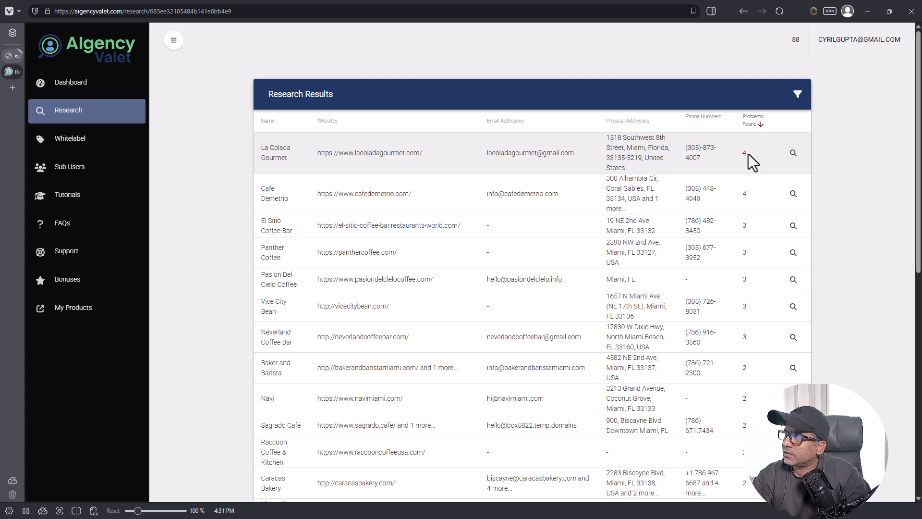
left_click(797, 153)
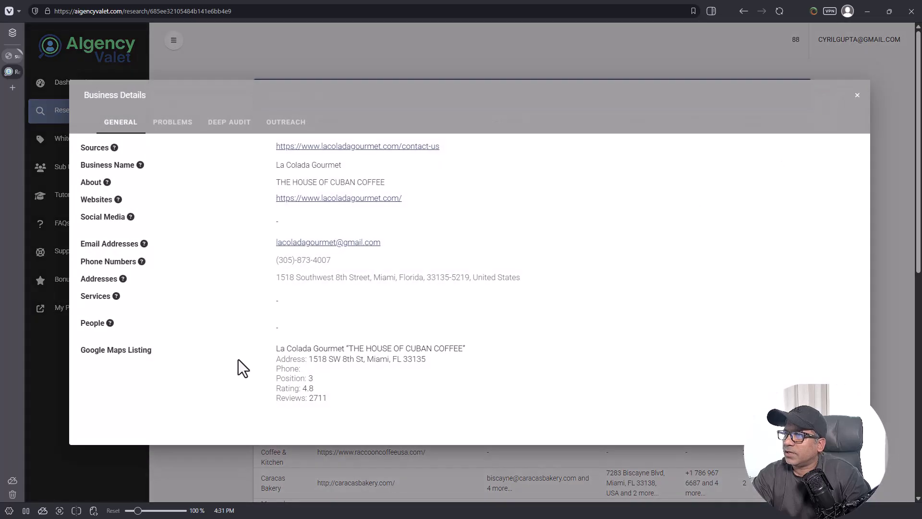
Step: Review La Colada Gourmet's name and address details, then show its Problems tab
left_click_drag(206, 158, 412, 400)
left_click(412, 399)
left_click_drag(190, 163, 375, 360)
left_click(377, 367)
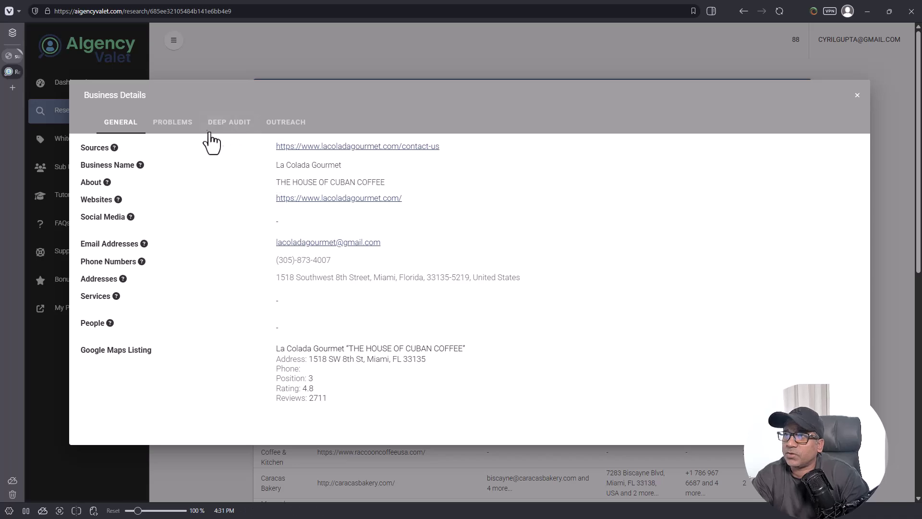
left_click(179, 126)
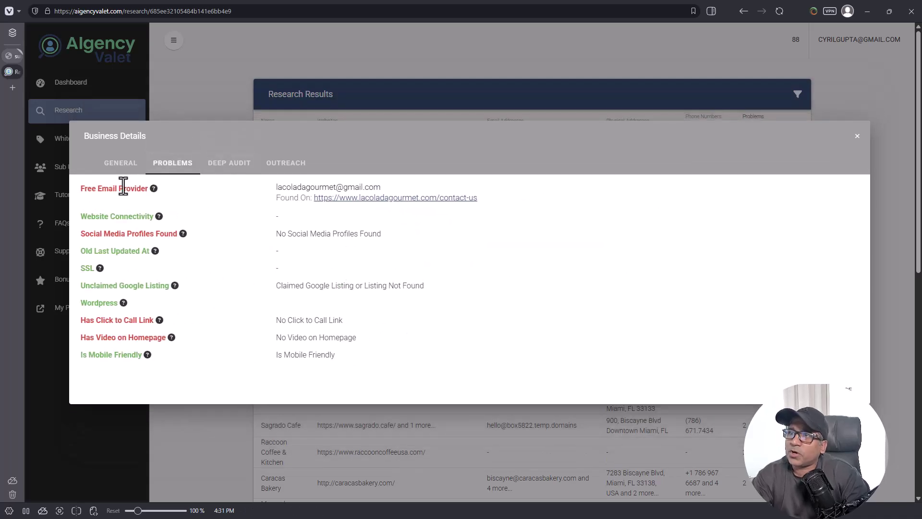
left_click_drag(113, 195, 161, 208)
left_click(139, 193)
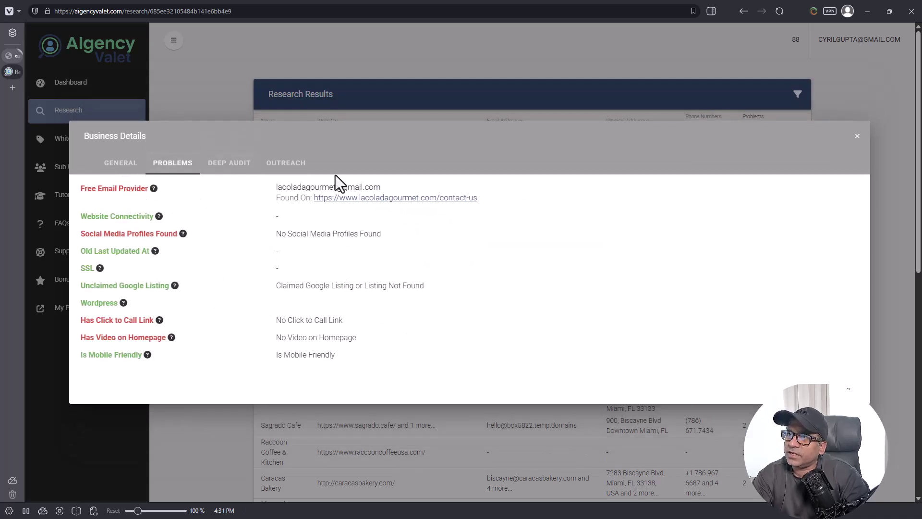
left_click_drag(293, 187, 409, 185)
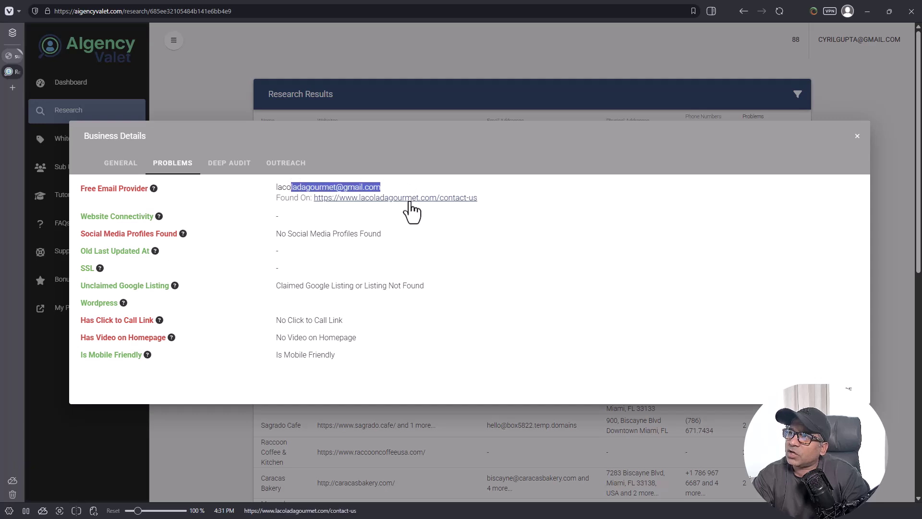
left_click_drag(278, 187, 393, 183)
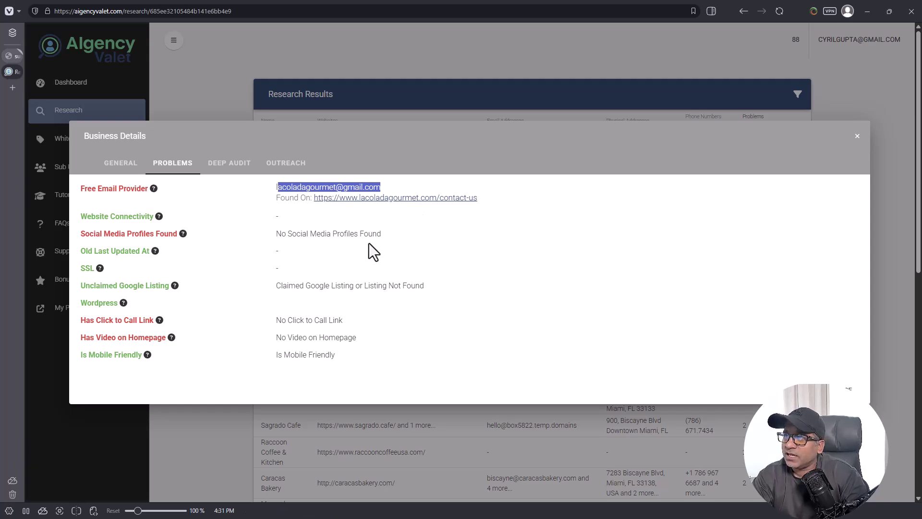
left_click(301, 185)
left_click_drag(277, 187, 347, 191)
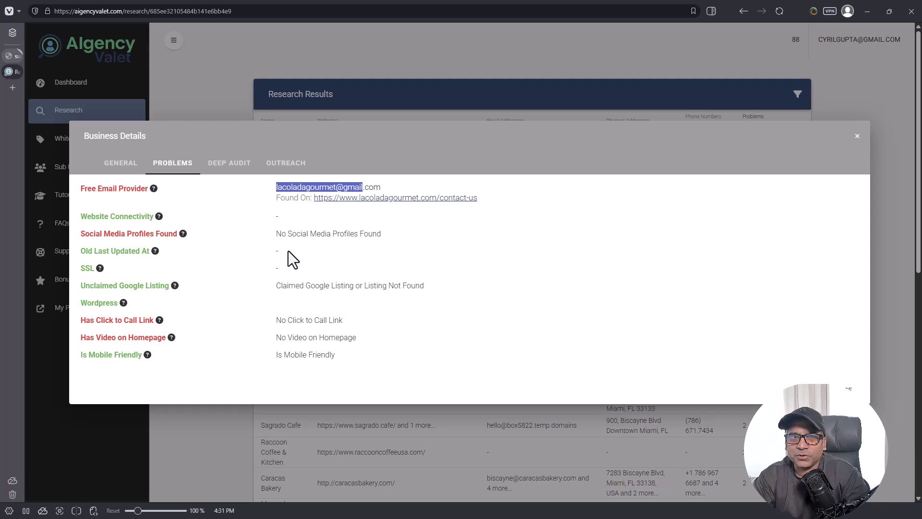
left_click_drag(118, 217, 178, 236)
left_click(173, 229)
left_click_drag(275, 234, 290, 244)
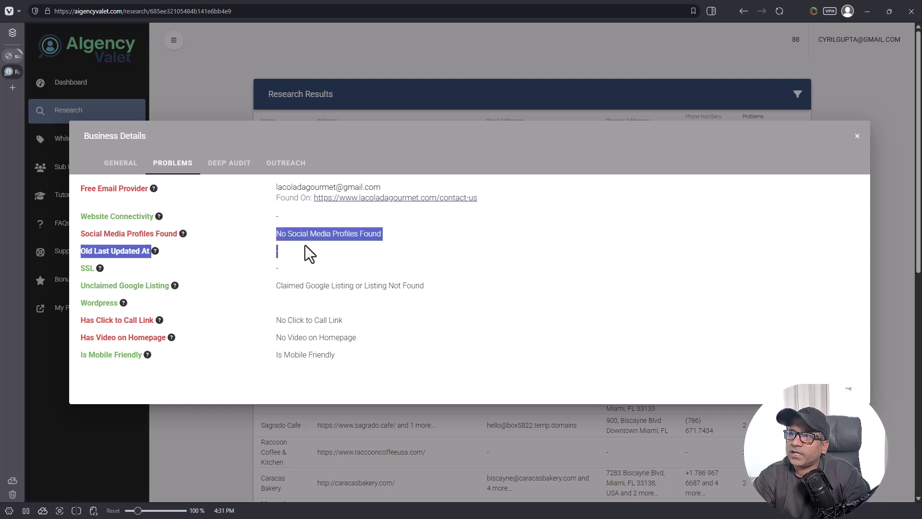
left_click_drag(370, 245, 375, 239)
left_click(376, 239)
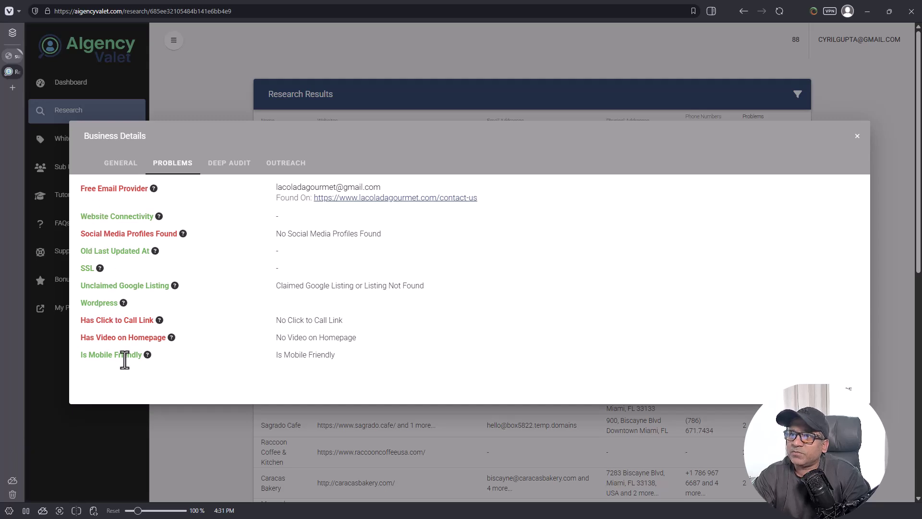
left_click_drag(100, 188, 110, 217)
mouse_move(159, 217)
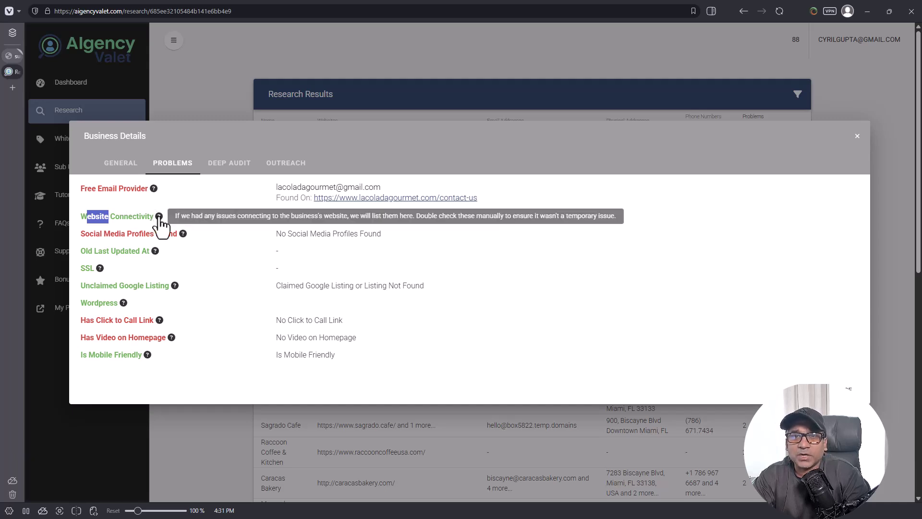
left_click_drag(96, 233, 149, 233)
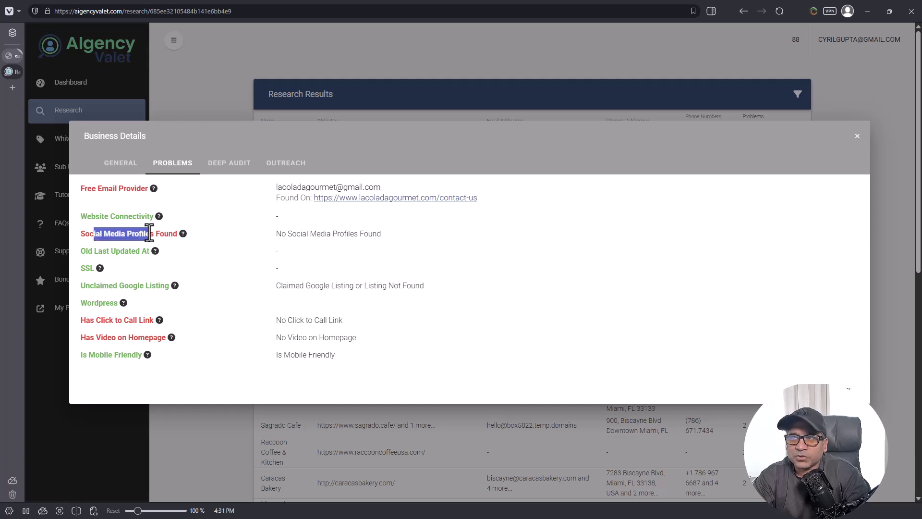
left_click(169, 230)
mouse_move(155, 253)
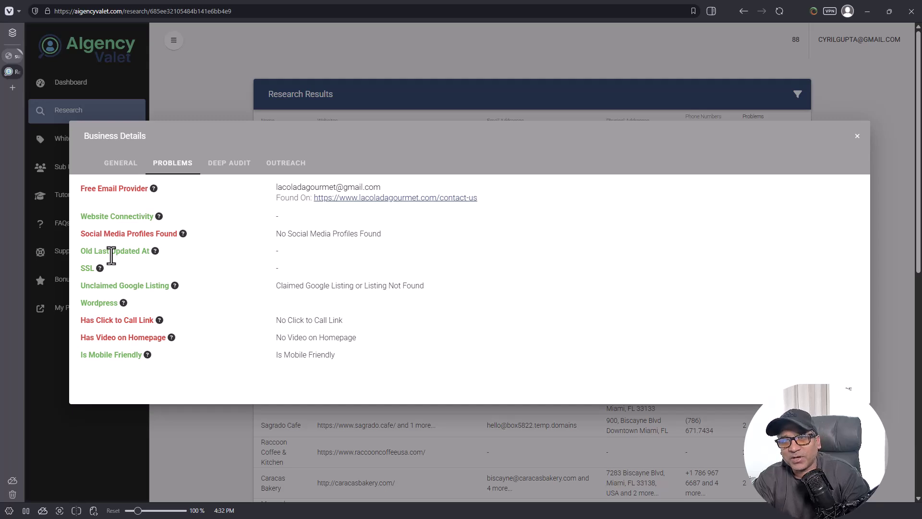
left_click_drag(112, 256, 126, 256)
left_click(128, 257)
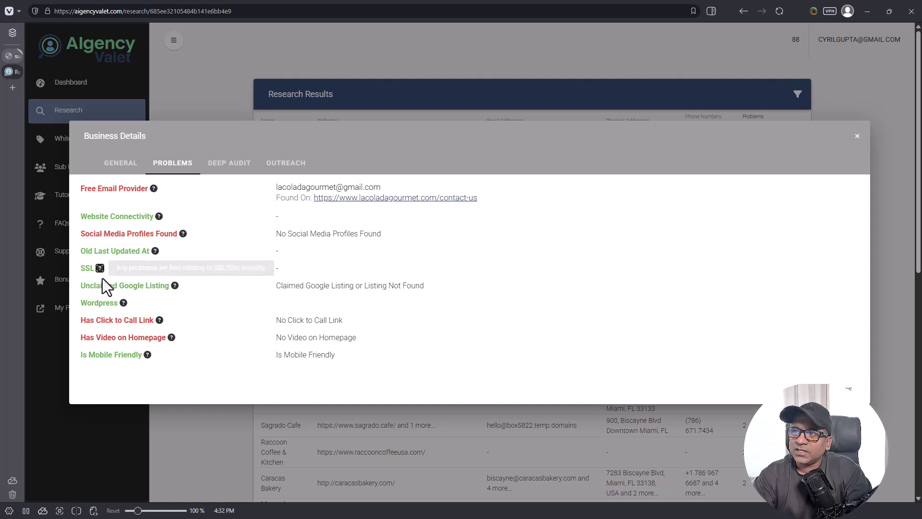
Step: Review the Unclaimed Google Listing, Click to Call and Homepage Video problems, then open Deep Audit
left_click_drag(102, 285, 160, 285)
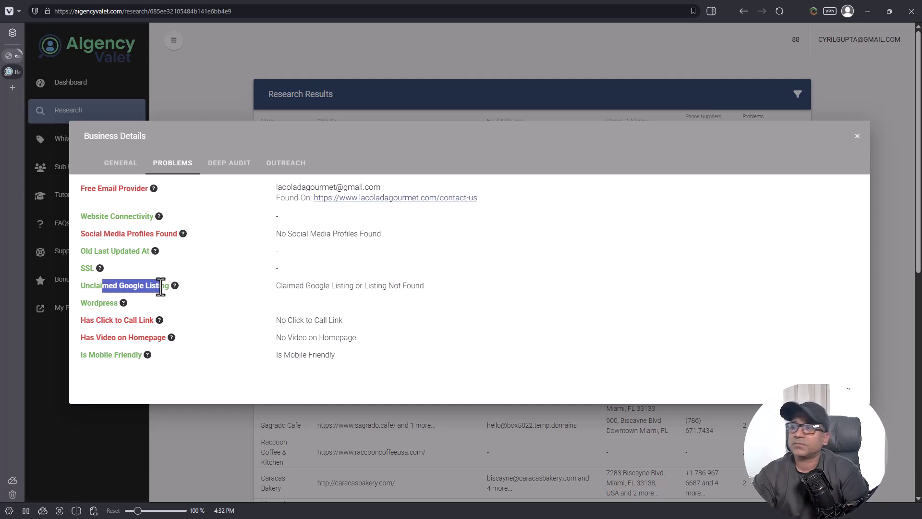
mouse_move(123, 304)
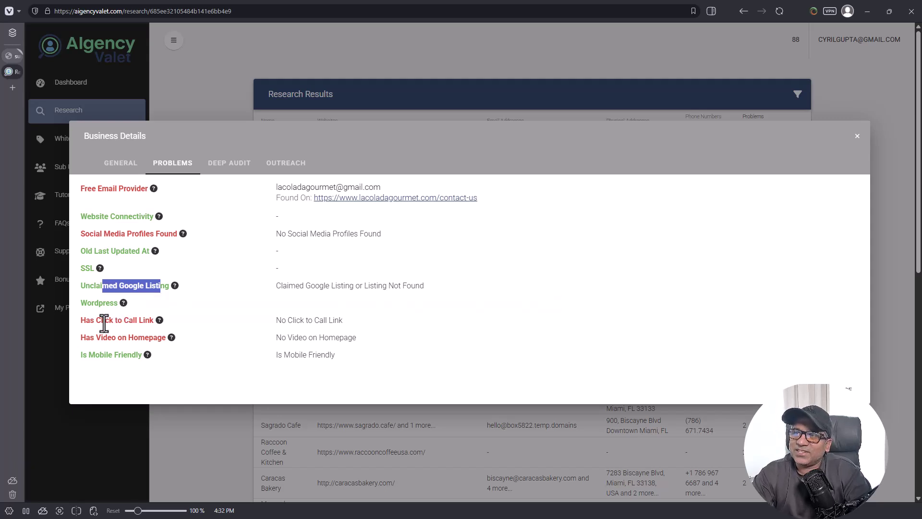
left_click_drag(97, 320, 102, 318)
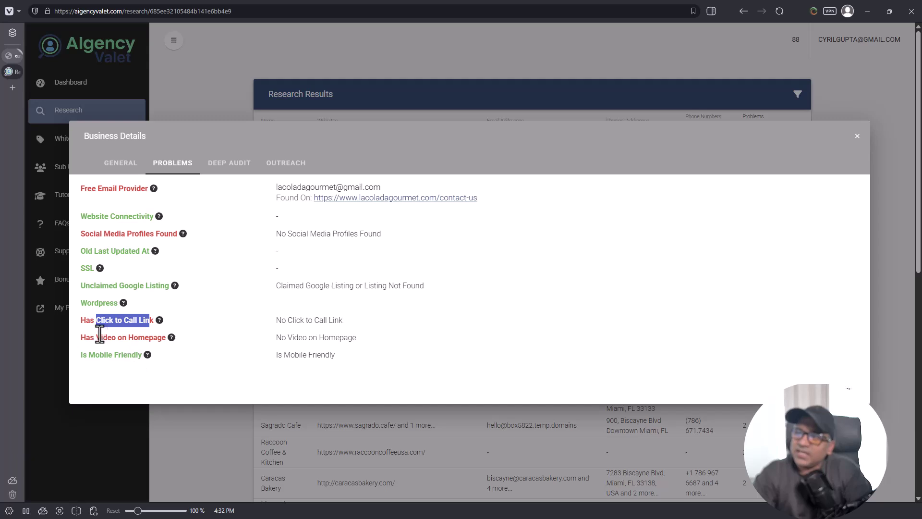
left_click_drag(107, 337, 145, 338)
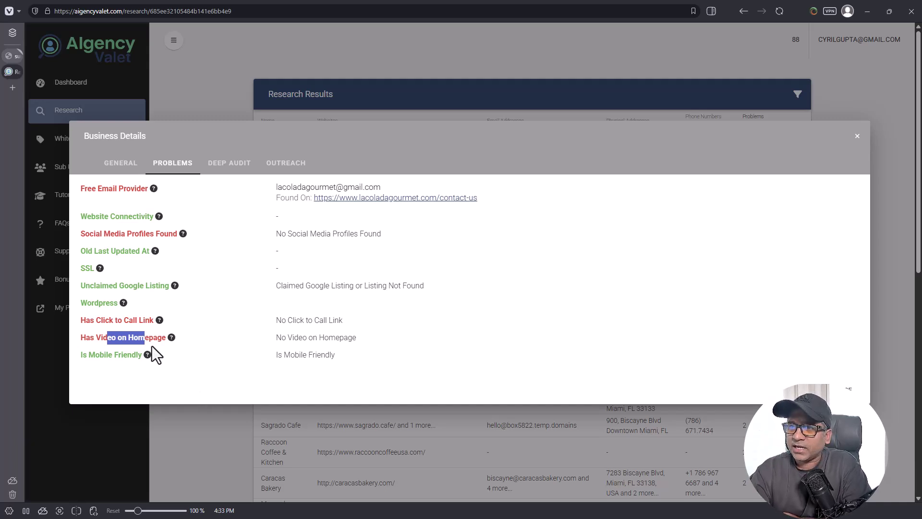
left_click(91, 352)
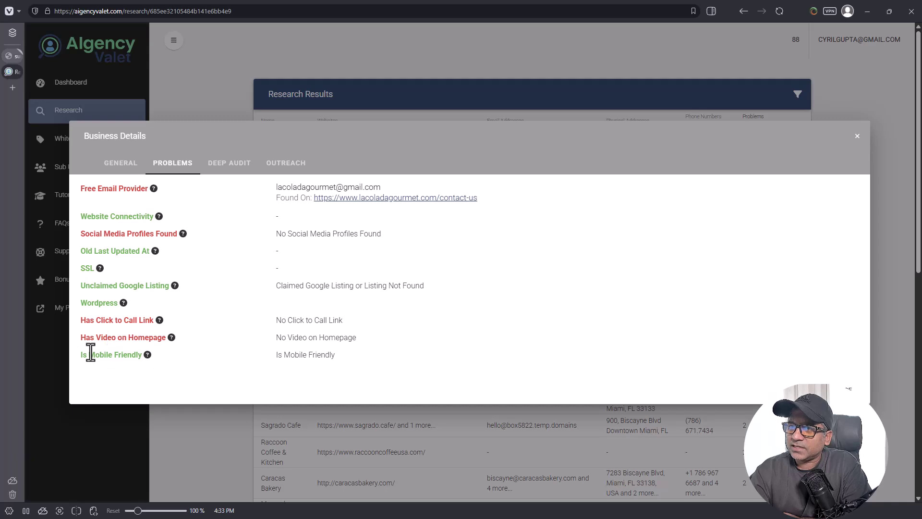
left_click(128, 354)
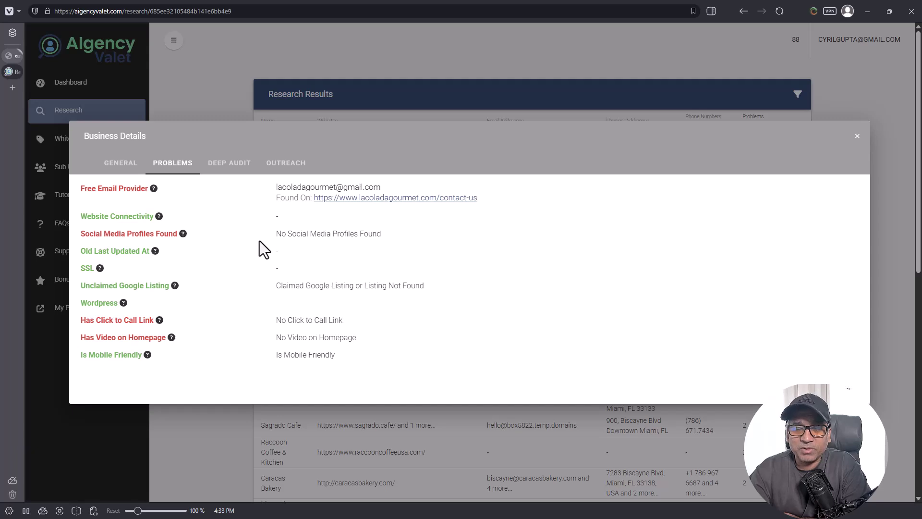
left_click(208, 167)
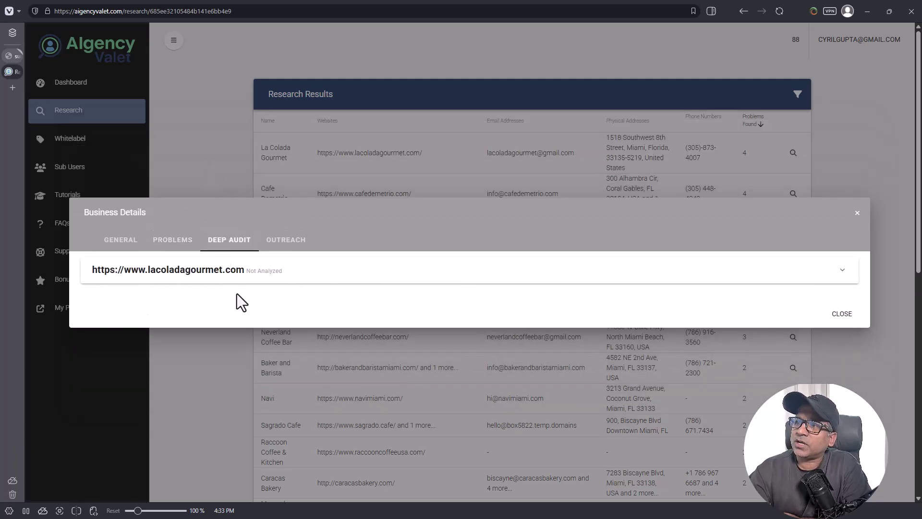
Step: Expand the website's deep audit entry, then switch to the Outreach form
left_click(226, 281)
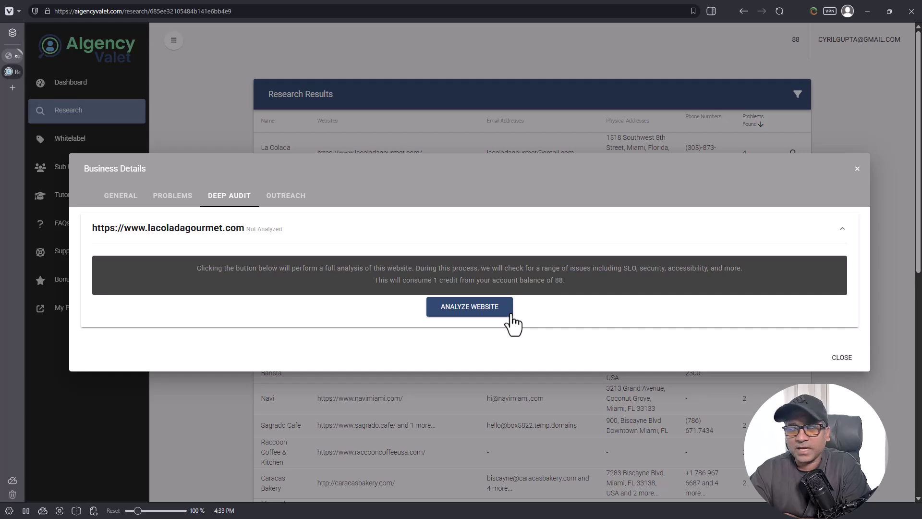
left_click(290, 196)
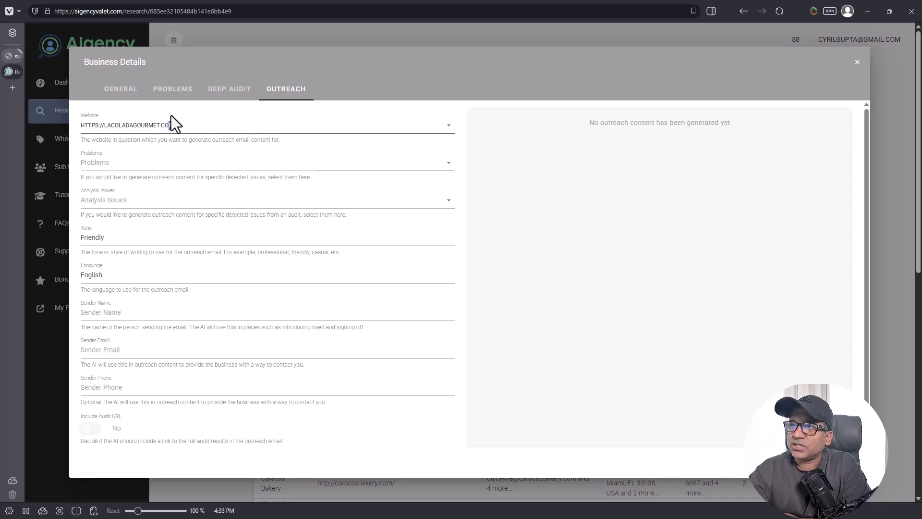
Step: Target lacoladagourmet.com with the Free Email Provider and No Social Media Profiles Found problems
left_click(181, 132)
left_click(181, 137)
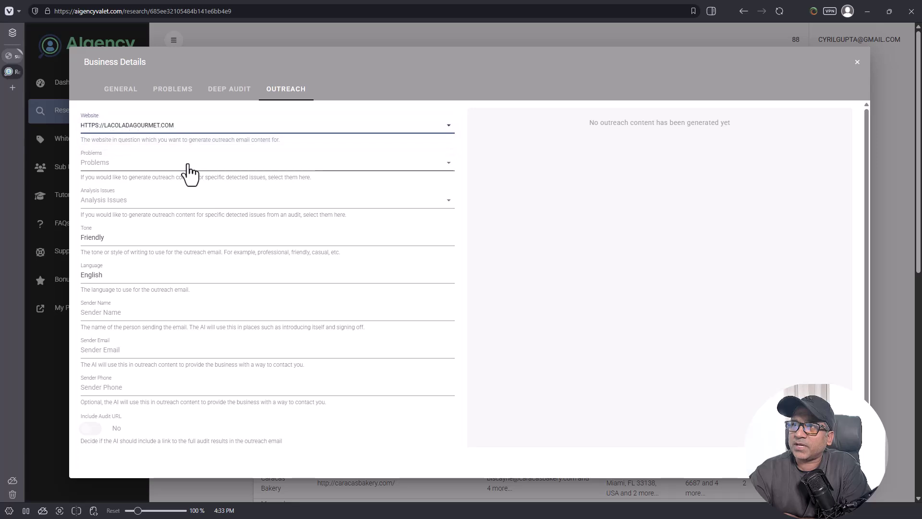
left_click(190, 166)
left_click(124, 171)
left_click(127, 194)
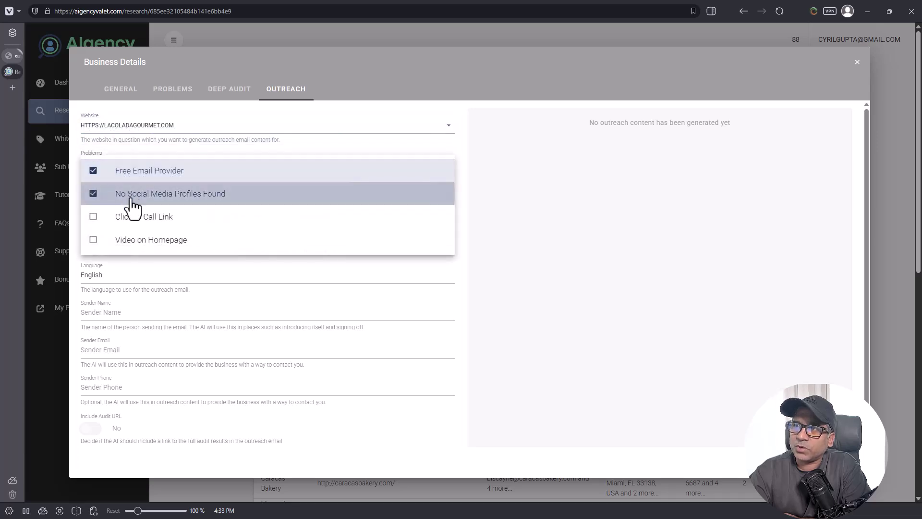
left_click(163, 293)
left_click(122, 208)
left_click(134, 243)
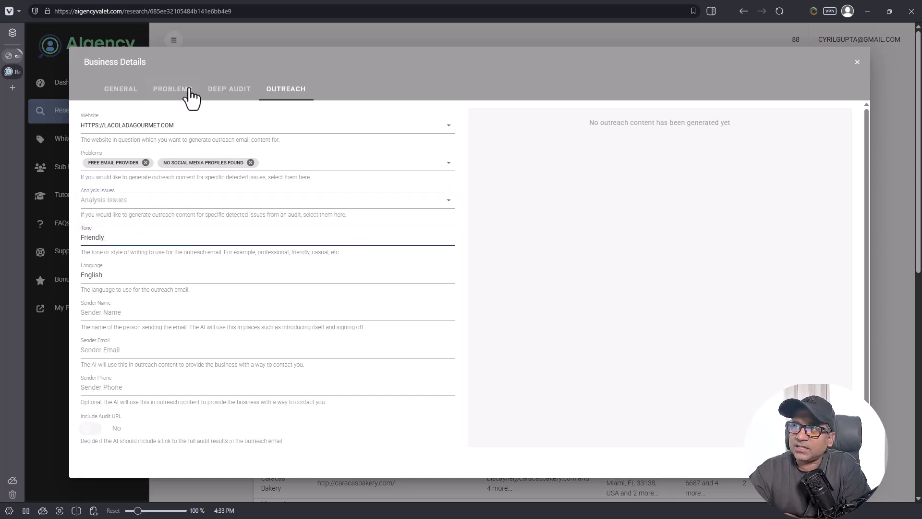
left_click(230, 91)
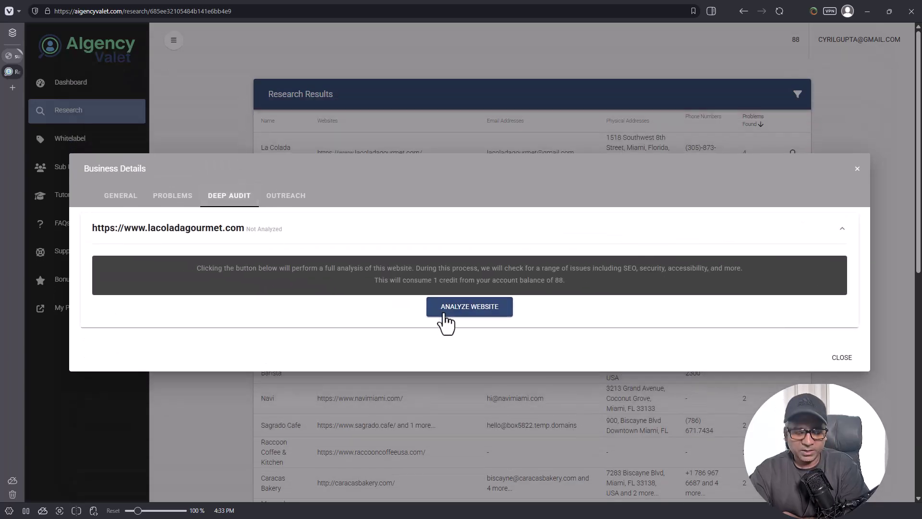
Step: Run a one-credit Analyze Website audit on lacoladagourmet.com, then return to Outreach
left_click(444, 315)
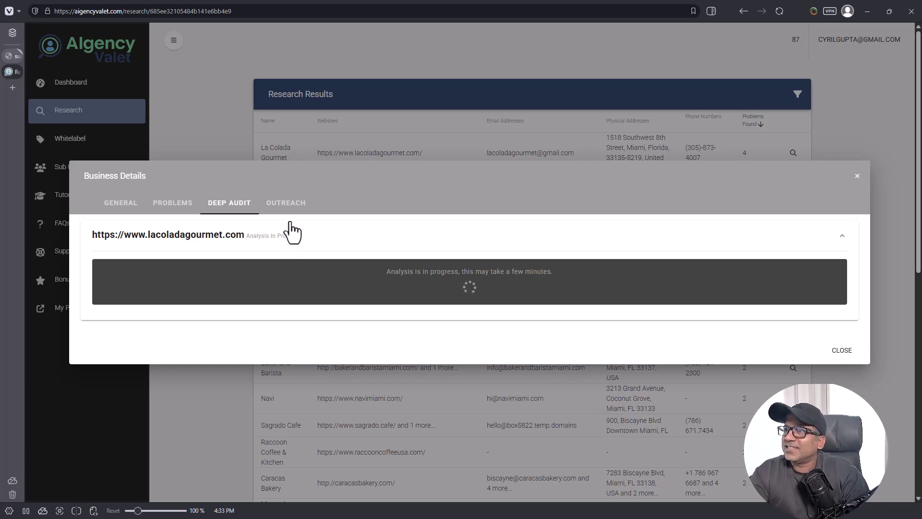
left_click(287, 205)
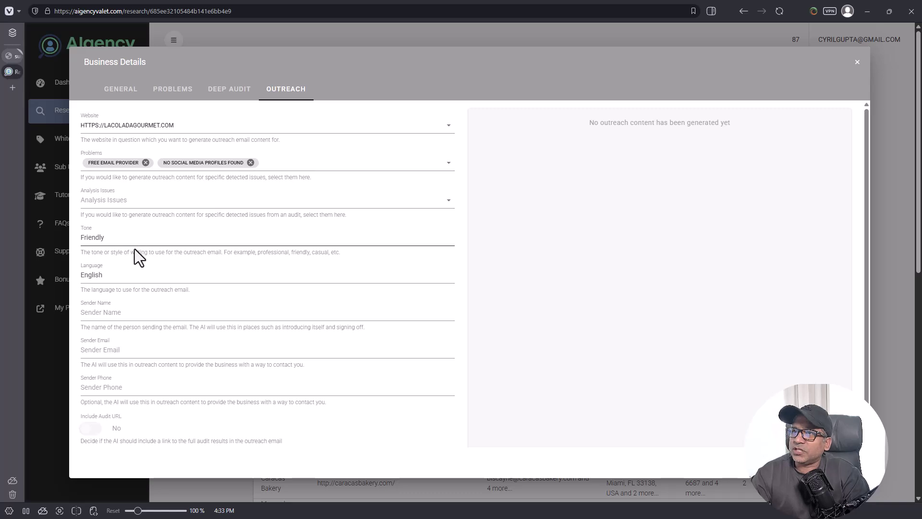
Step: Re-enter Friendly as the outreach email's tone
left_click(97, 243)
double_click(136, 235)
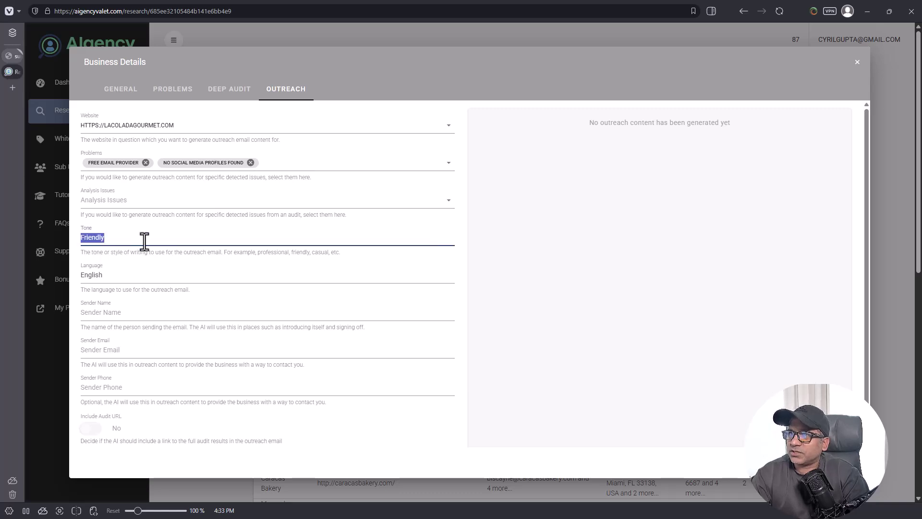
left_click(169, 269)
left_click_drag(120, 237, 26, 247)
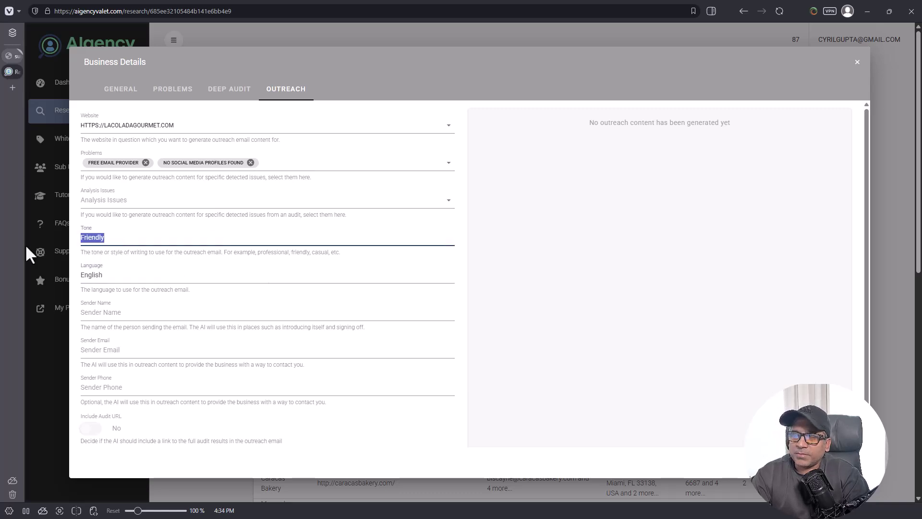
type("Fr")
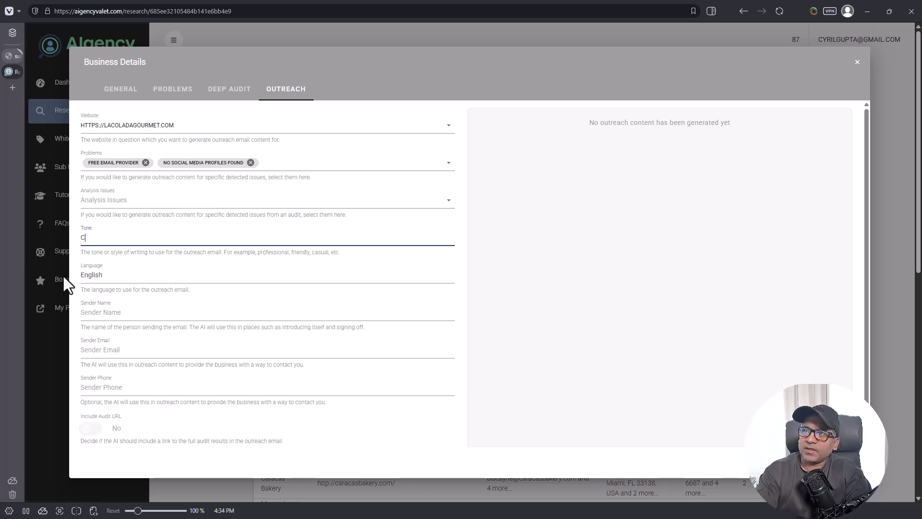
type("iendly")
key("Tab")
Step: Fill in the sender's name, e-mail address and phone number
left_click(127, 310)
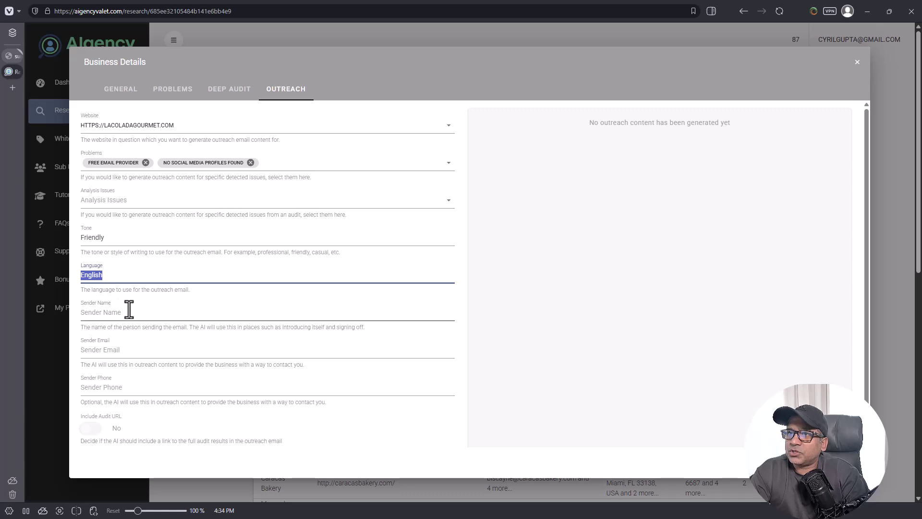
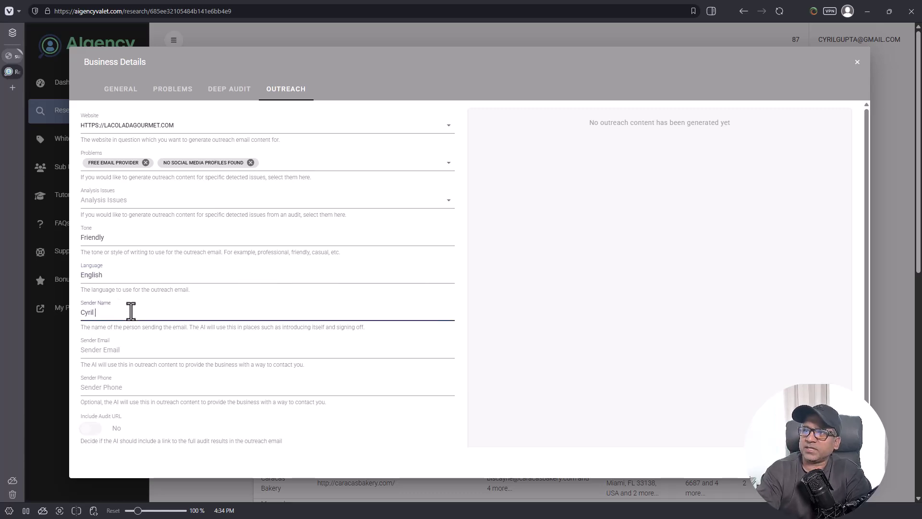
key("Tab")
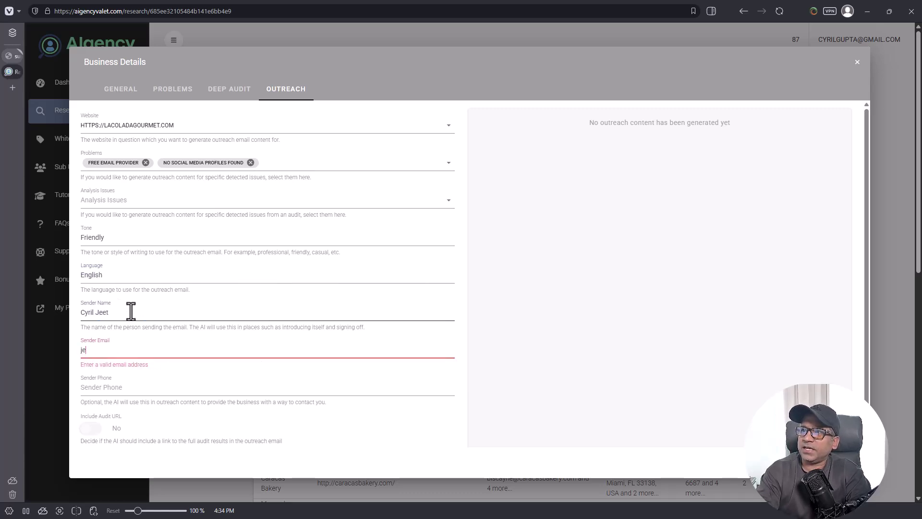
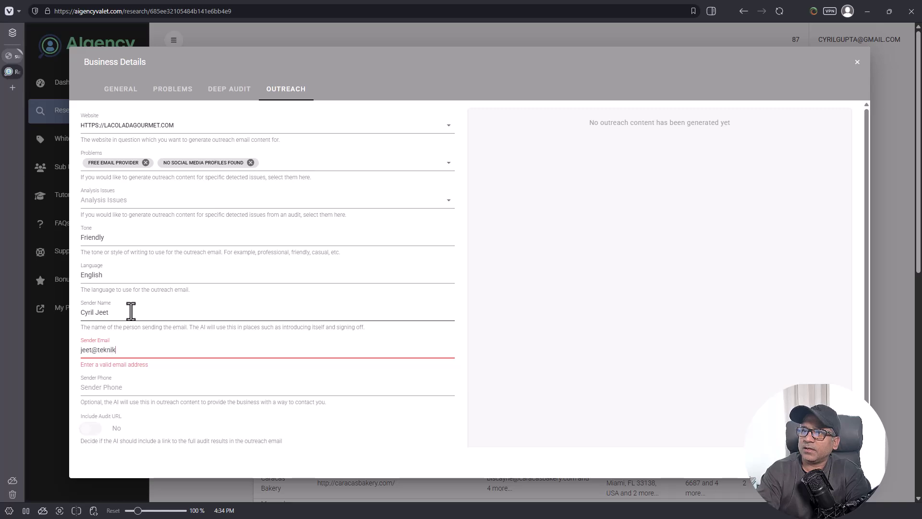
key("Tab")
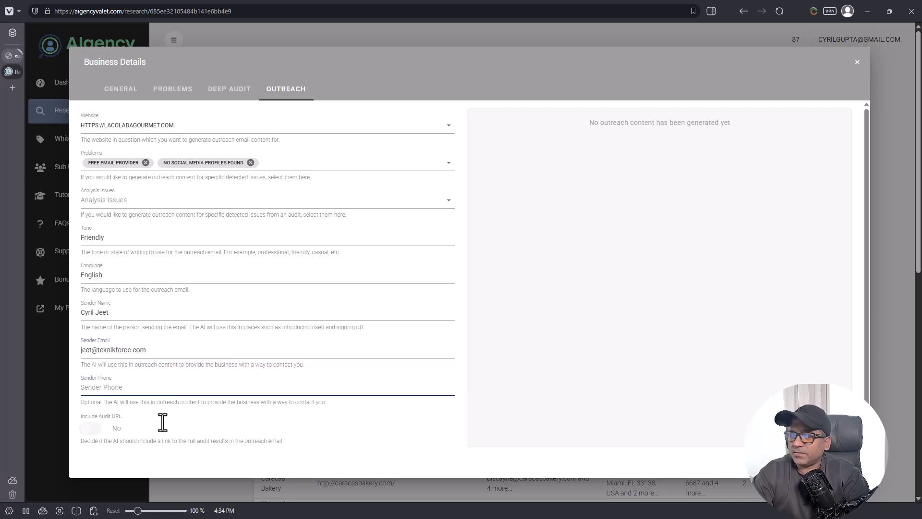
type("+9")
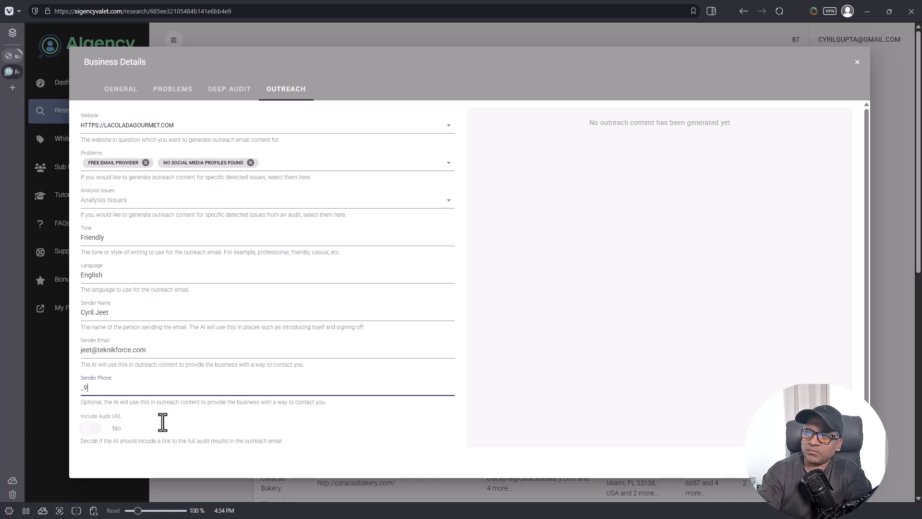
key("BackSpace")
key("BackSpace")
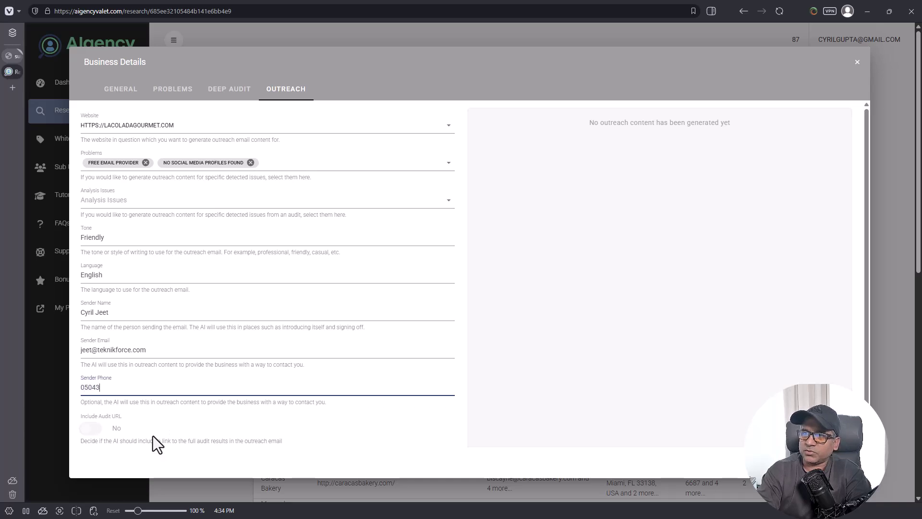
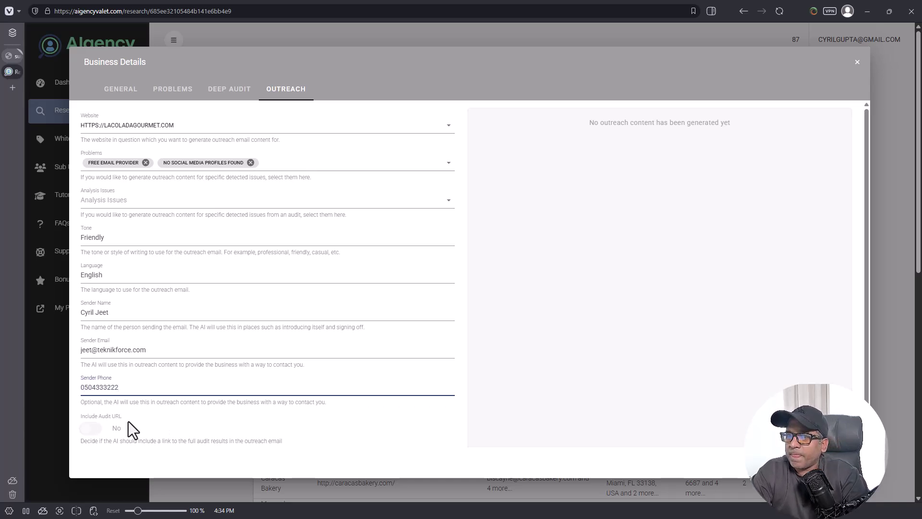
left_click(97, 428)
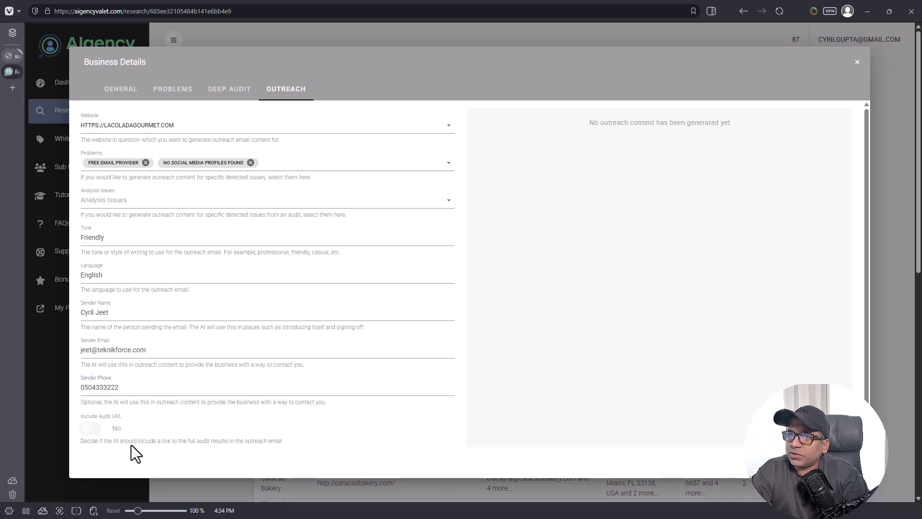
left_click_drag(130, 444, 203, 434)
scroll(203, 434, "down", 1)
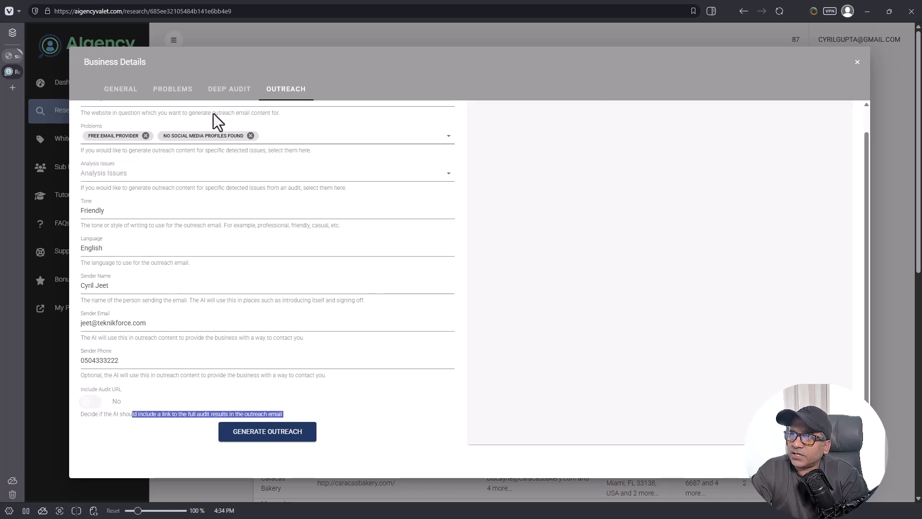
Step: Generate the outreach email and review its recipient, subject and Cuban coffee compliment
left_click(307, 439)
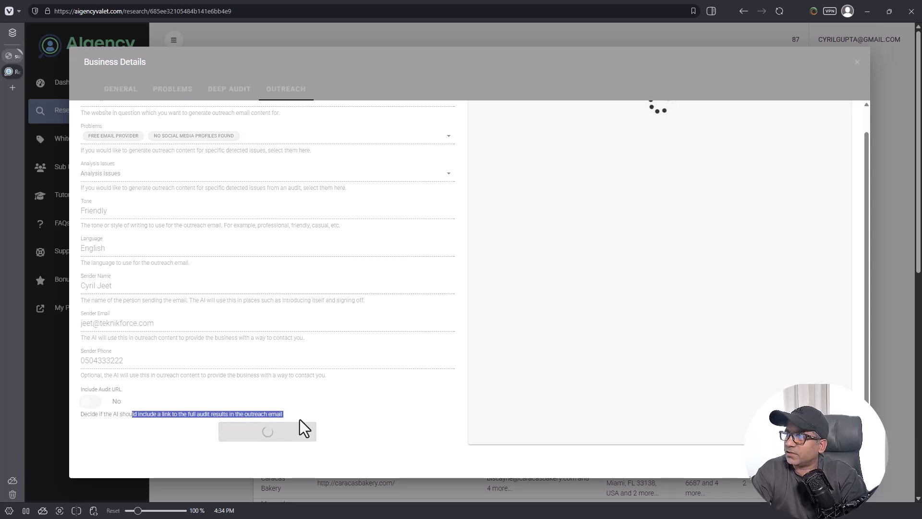
scroll(644, 224, "up", 1)
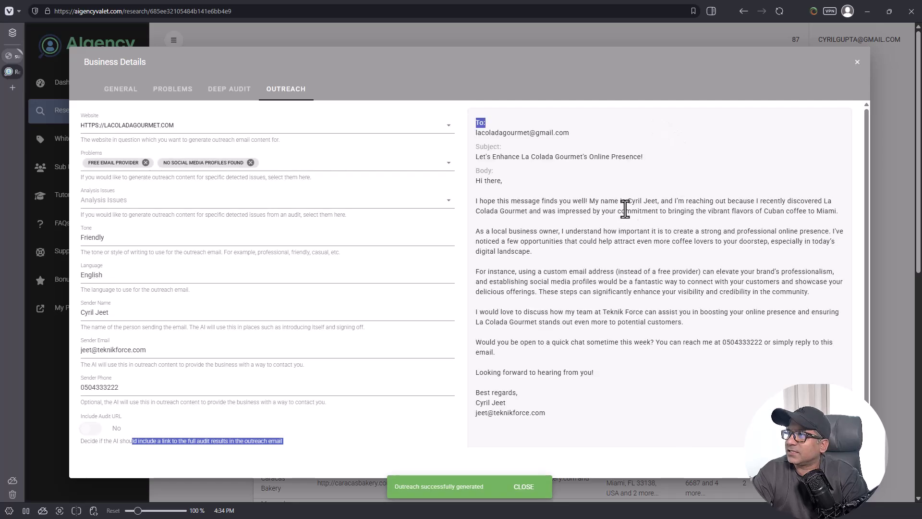
left_click_drag(486, 156, 545, 157)
left_click_drag(476, 134, 558, 135)
left_click(479, 171)
left_click_drag(490, 157, 591, 153)
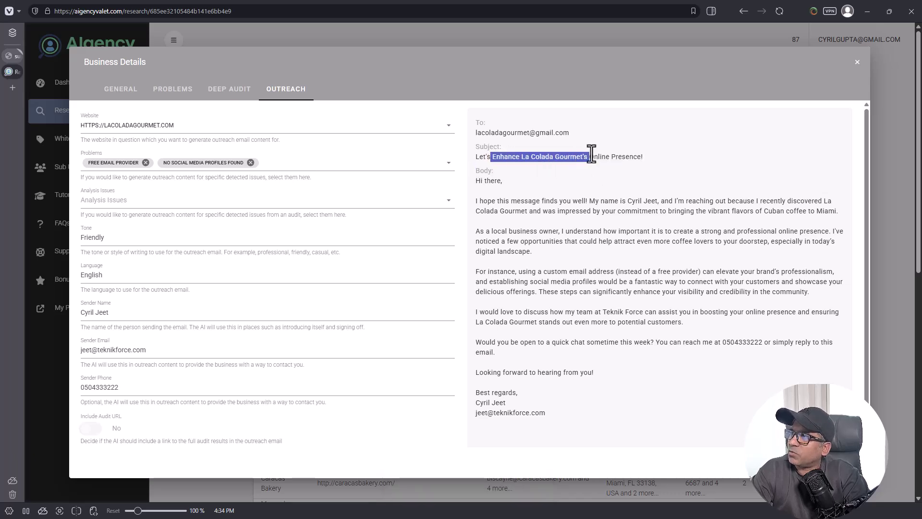
left_click(591, 153)
left_click_drag(490, 211, 551, 211)
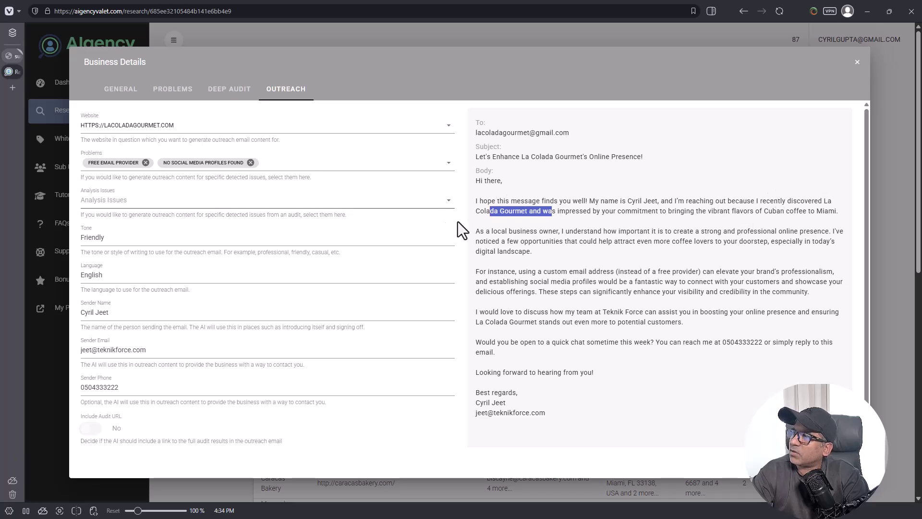
left_click_drag(591, 211, 749, 217)
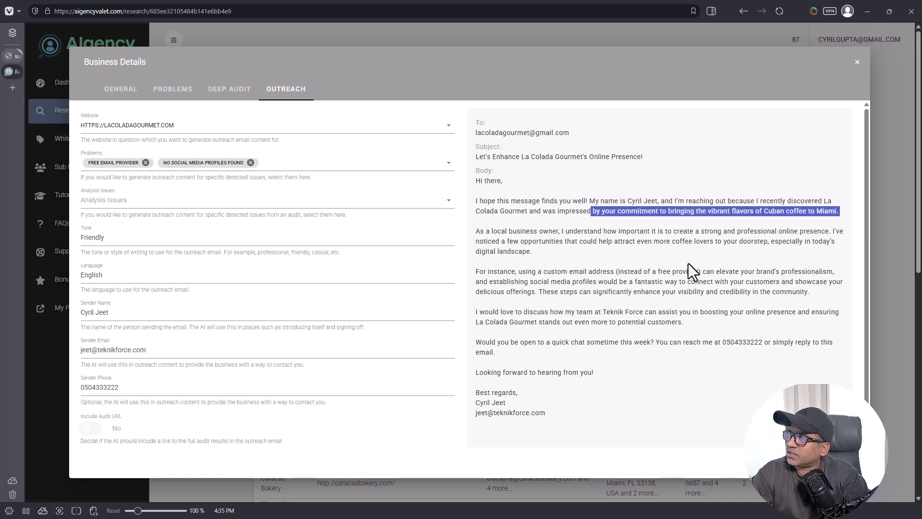
Step: Read the email's opportunities, custom e-mail address and social media profile suggestions
left_click_drag(529, 241, 779, 243)
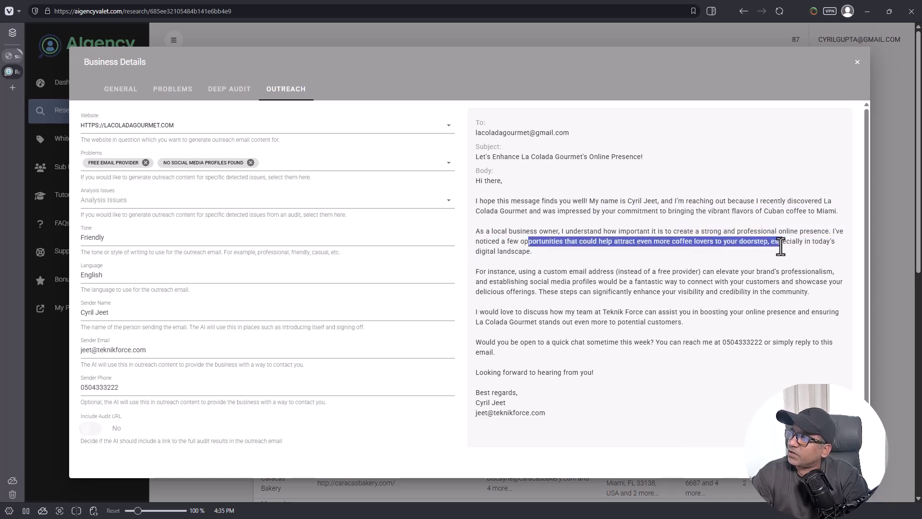
left_click(780, 242)
left_click_drag(487, 254, 540, 253)
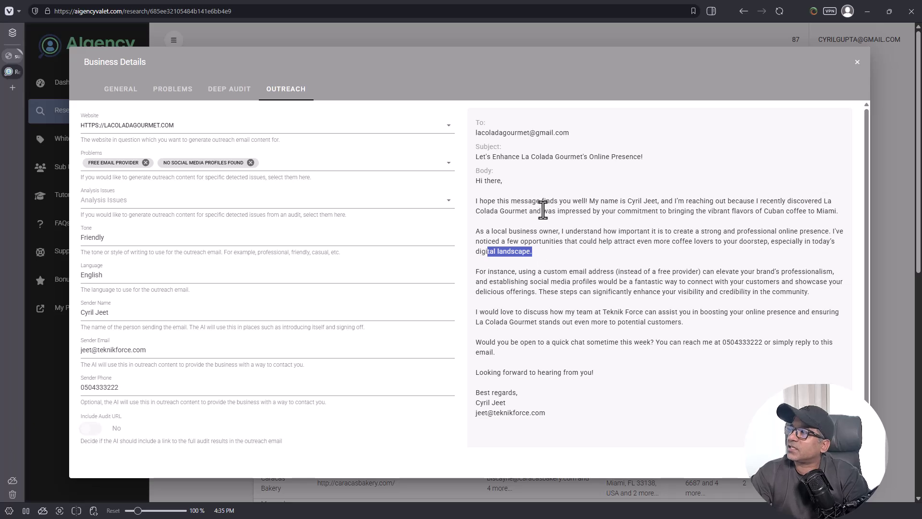
left_click_drag(600, 272, 704, 270)
left_click(720, 284)
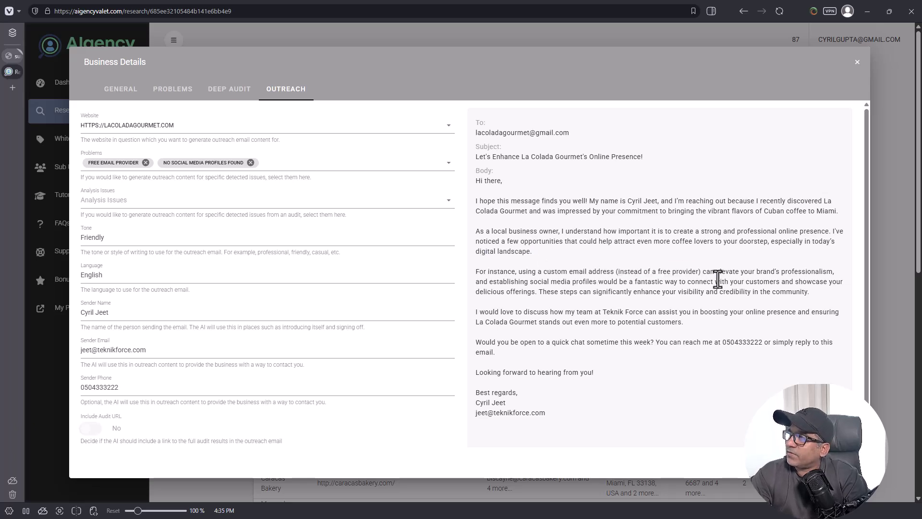
left_click_drag(504, 281, 811, 282)
left_click_drag(497, 292, 609, 307)
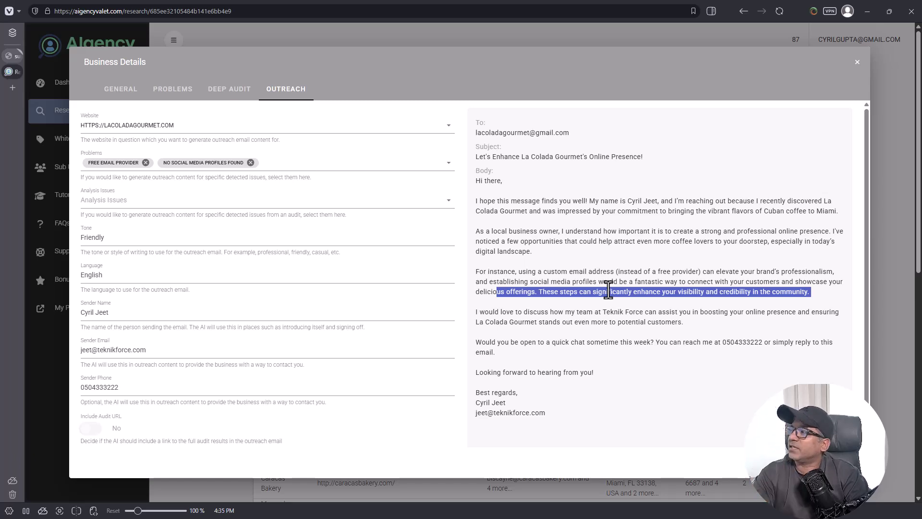
left_click(835, 252)
triple_click(807, 241)
left_click(780, 260)
left_click_drag(840, 211, 515, 211)
left_click(556, 243)
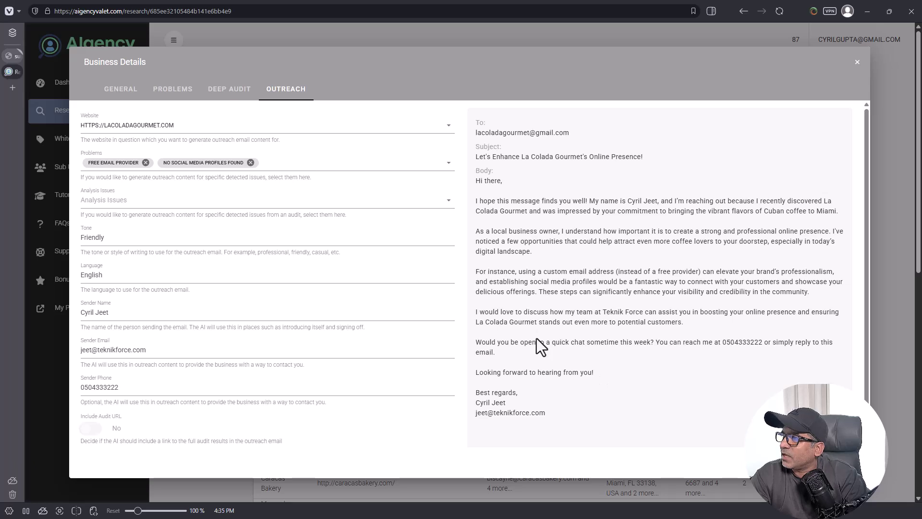
Step: Read the team offer and chat invitation, select the whole body, and close Business Details
left_click_drag(496, 321, 675, 315)
left_click(675, 315)
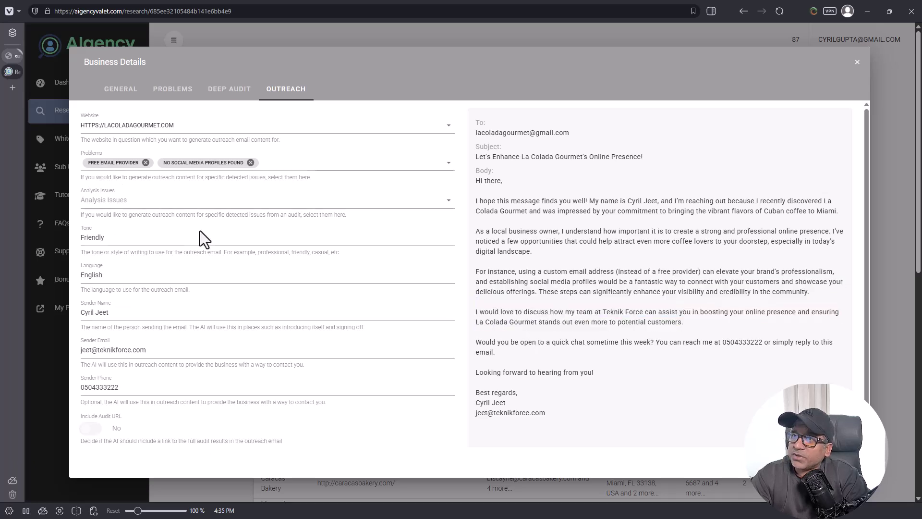
left_click_drag(687, 322, 729, 313)
left_click(731, 315)
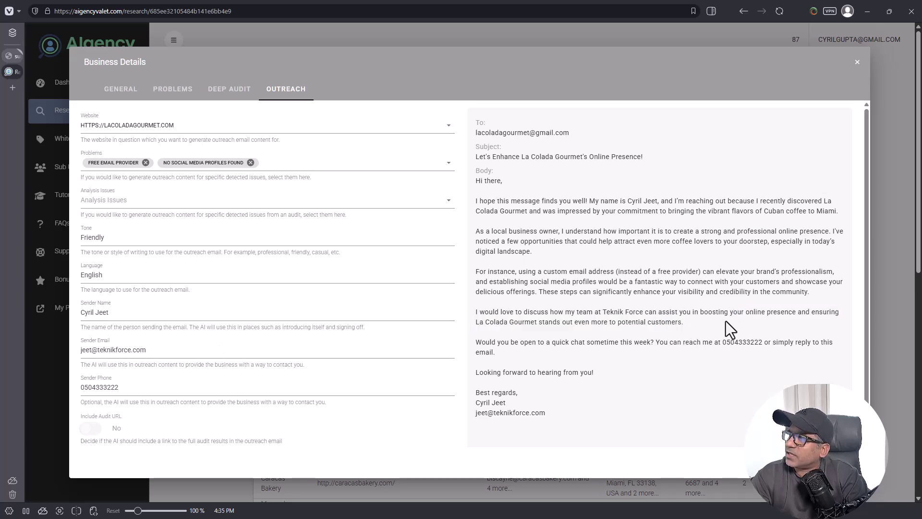
left_click_drag(490, 322, 619, 336)
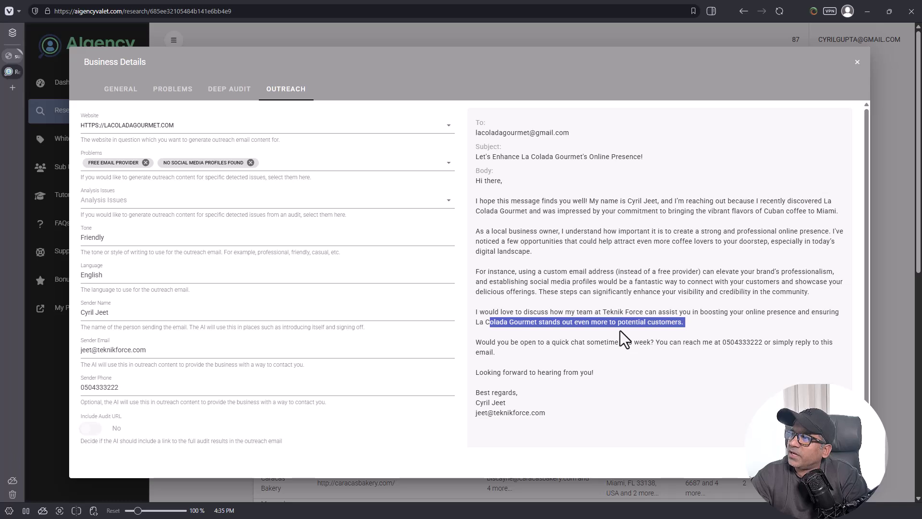
left_click(618, 330)
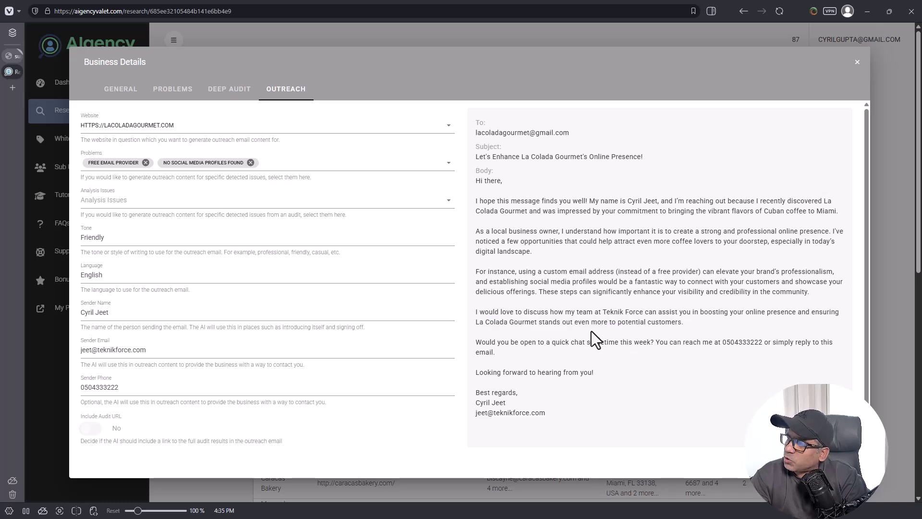
left_click_drag(521, 345, 745, 339)
left_click(746, 341)
left_click_drag(622, 418, 522, 244)
left_click(505, 194)
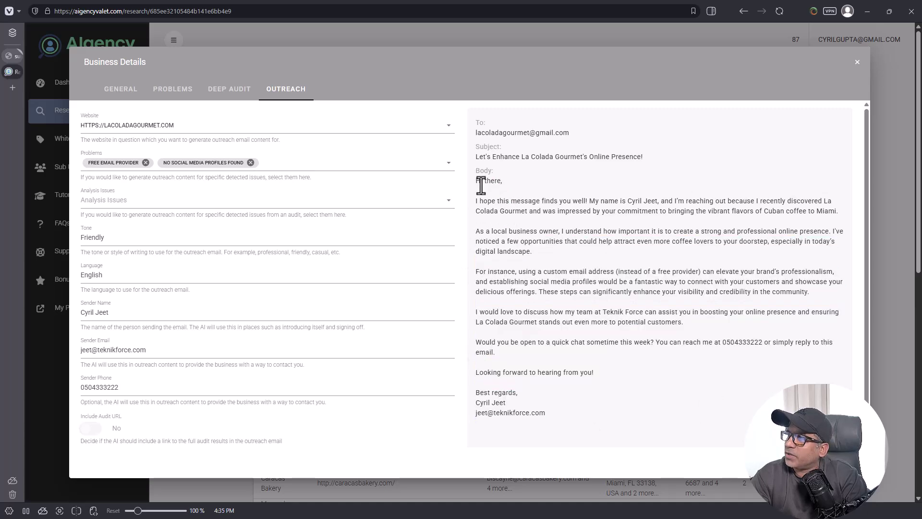
left_click_drag(476, 181, 630, 415)
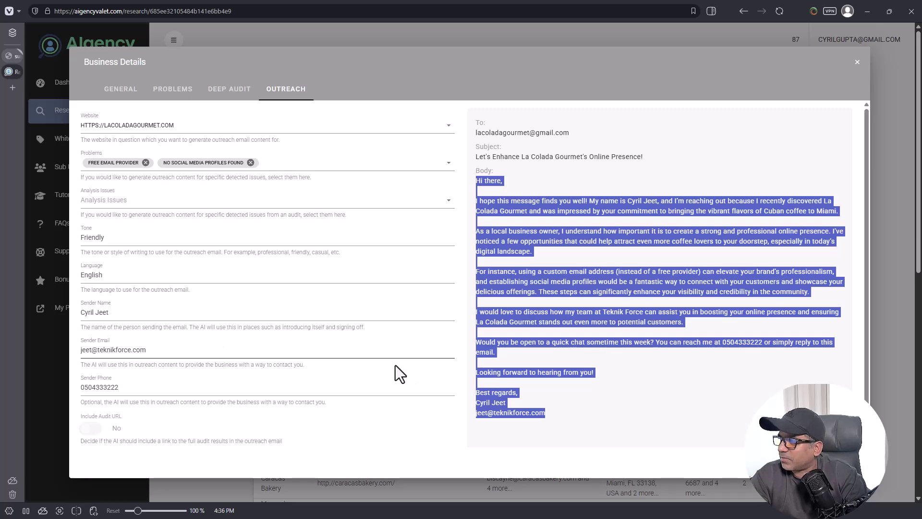
key("Escape")
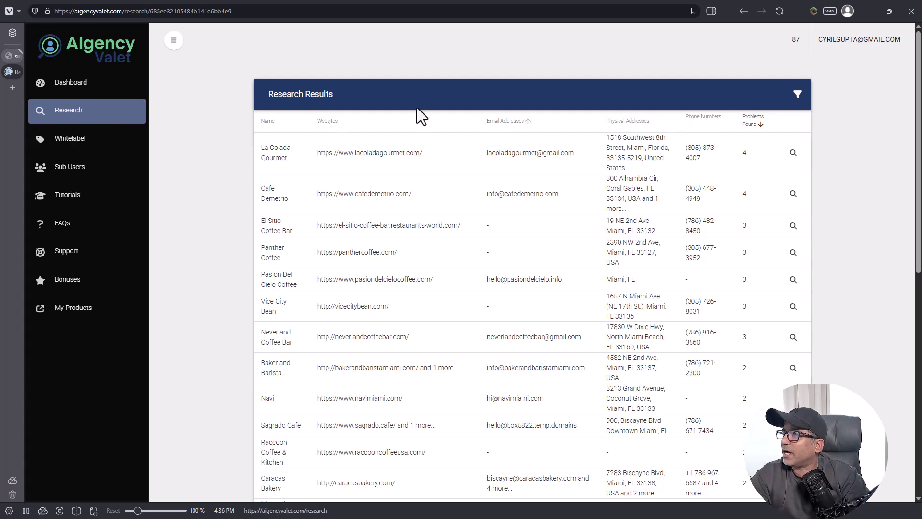
Step: Start a new research from the Research list with the query 'indian restaurants'
left_click(94, 123)
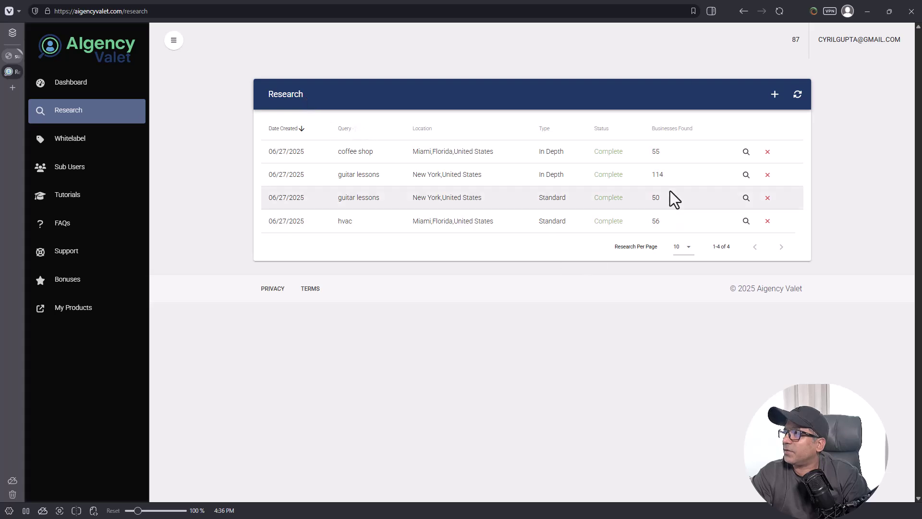
left_click(776, 94)
left_click(183, 194)
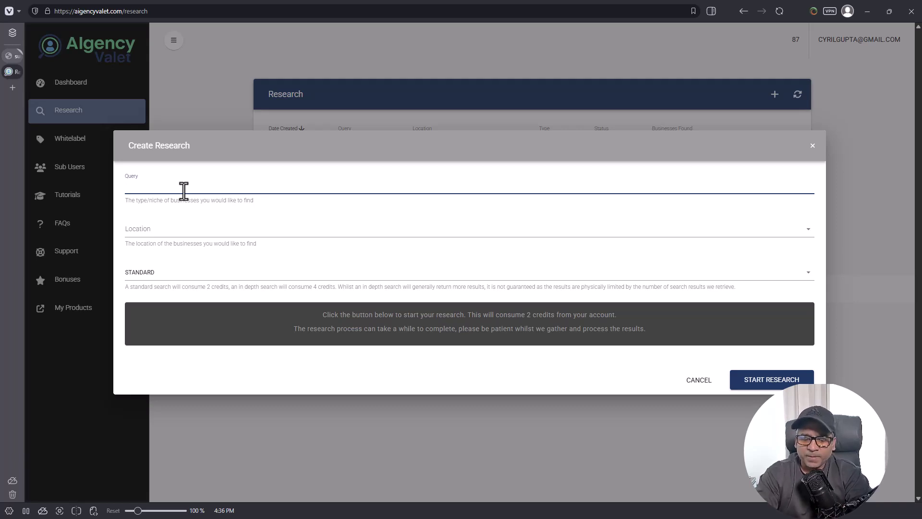
type("w")
key("BackSpace")
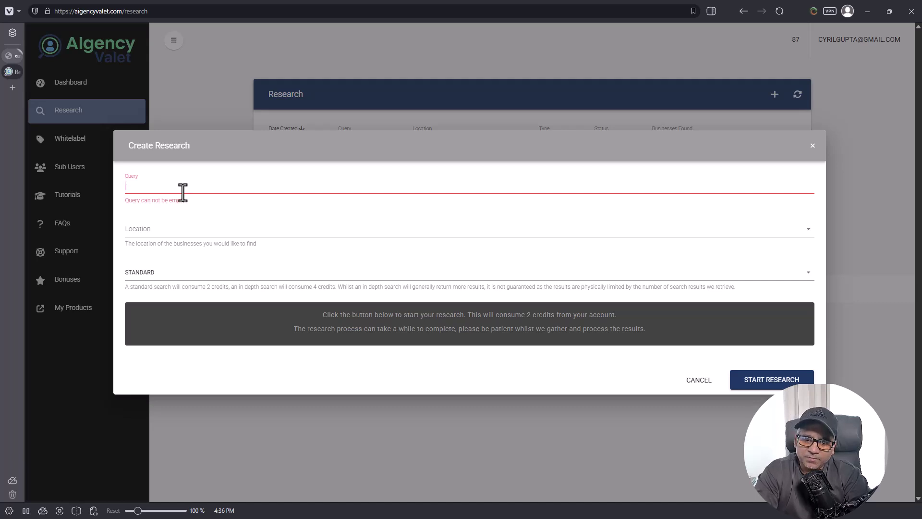
type("indian res")
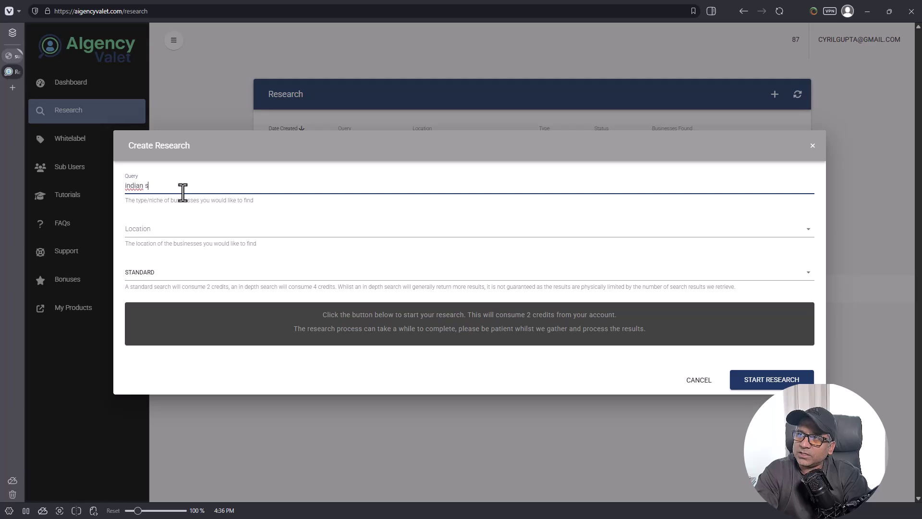
type("a")
key("BackSpace")
type("sat")
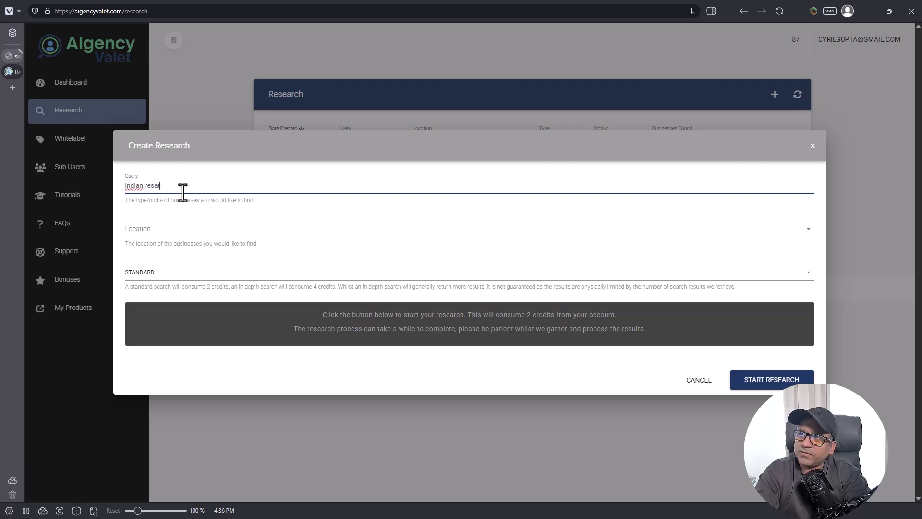
type("rauaurants")
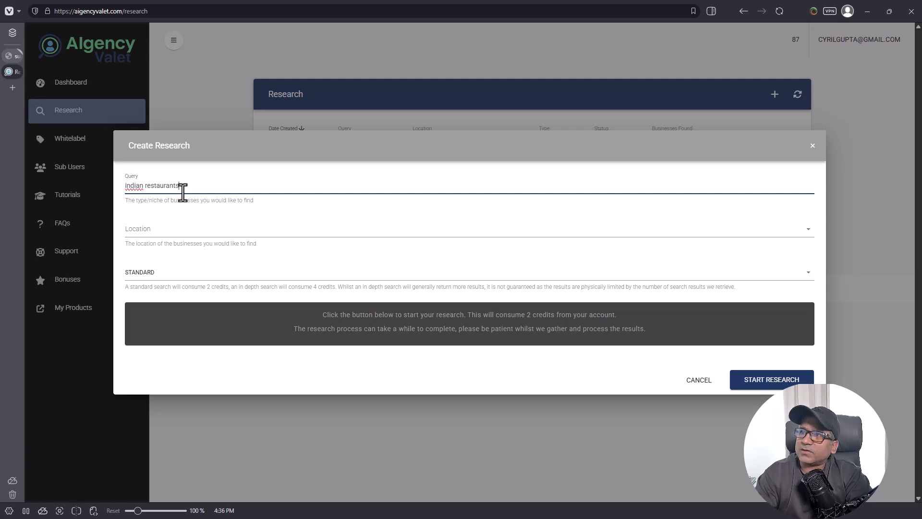
Step: Set the location to Dubai, United Arab Emirates and keep the research type Standard
left_click(137, 235)
type("dubai")
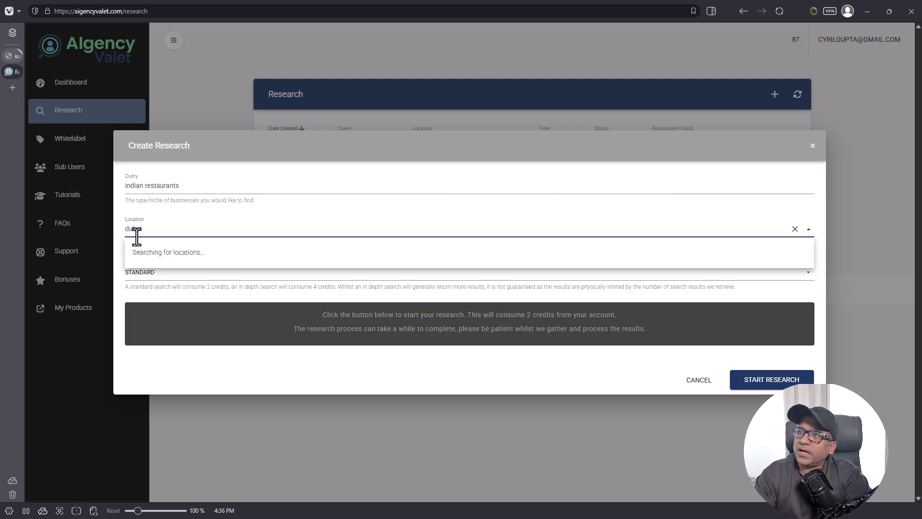
left_click(156, 255)
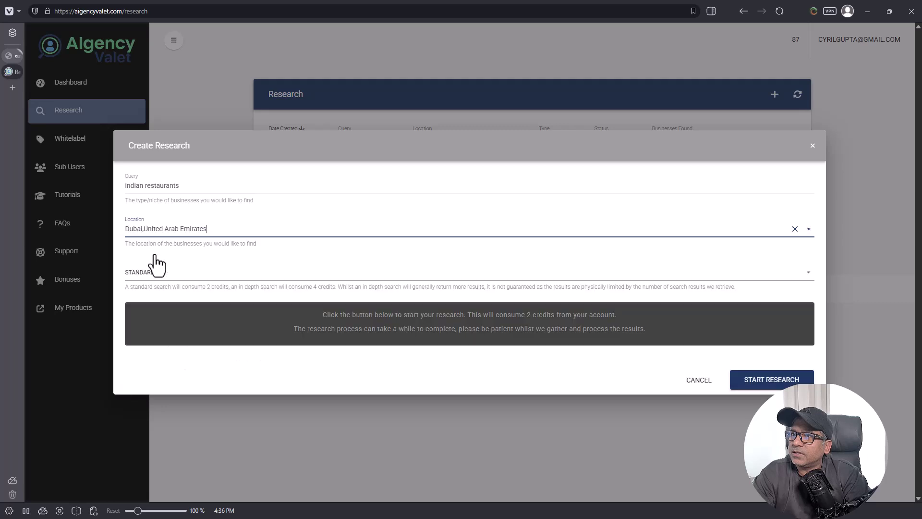
left_click(165, 281)
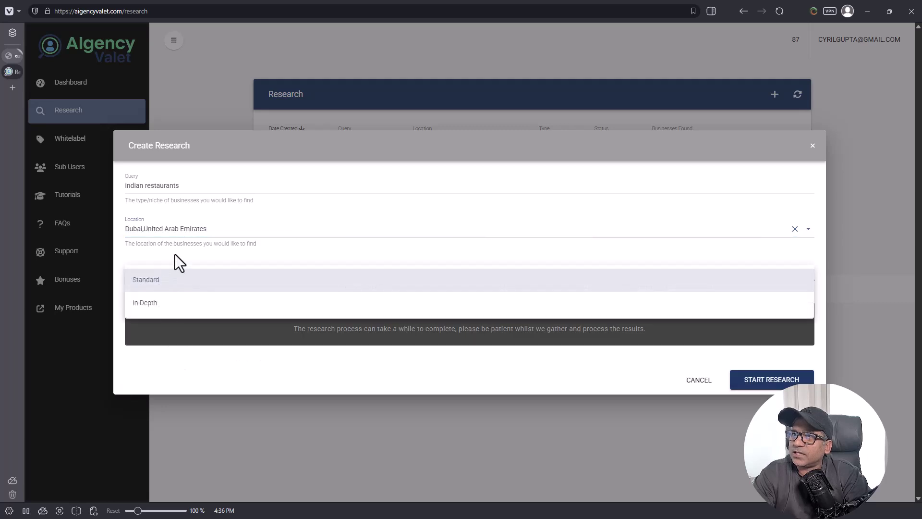
left_click(180, 279)
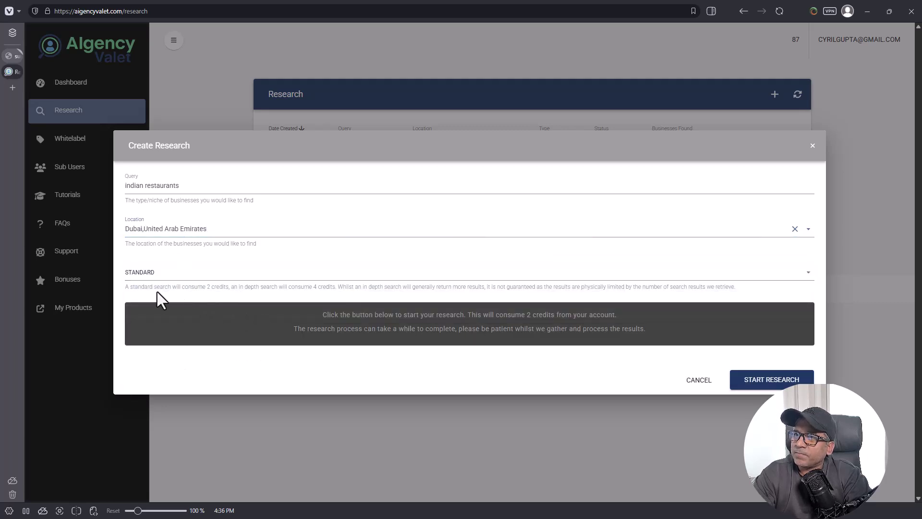
left_click_drag(156, 286, 274, 289)
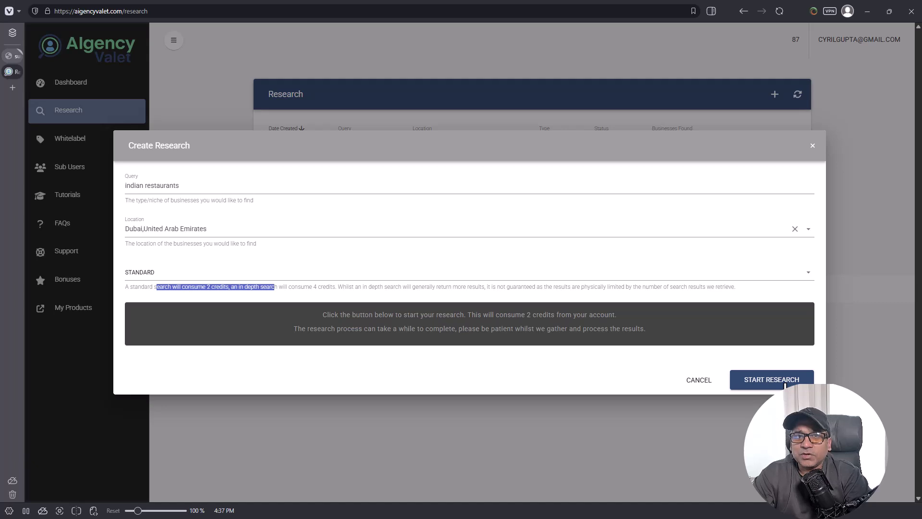
Step: Start the Dubai indian restaurants research, acknowledge the started notice, and go to Whitelabel settings
left_click(785, 380)
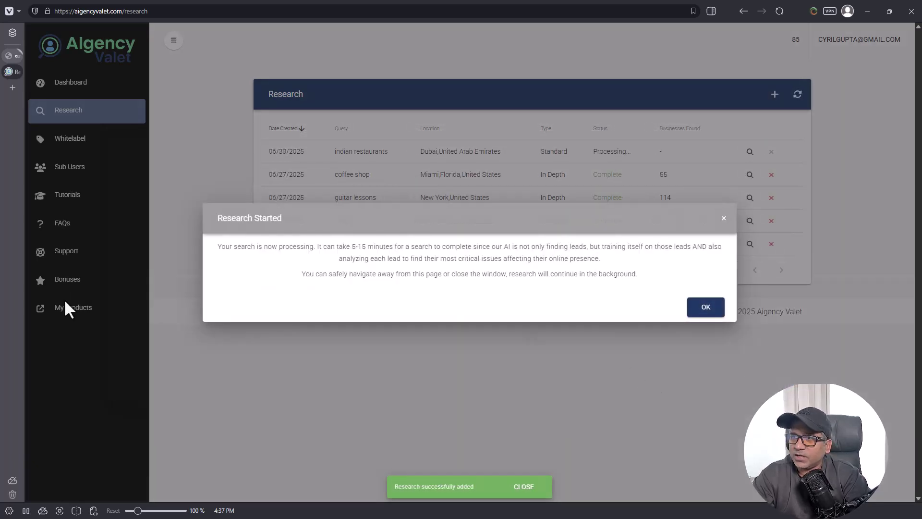
left_click_drag(283, 246, 601, 260)
left_click(424, 271)
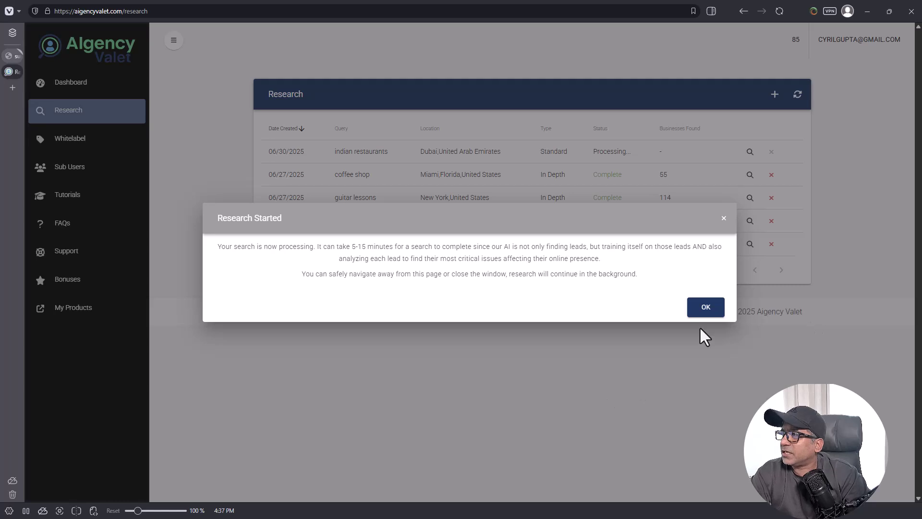
left_click(705, 313)
left_click(103, 152)
left_click(331, 184)
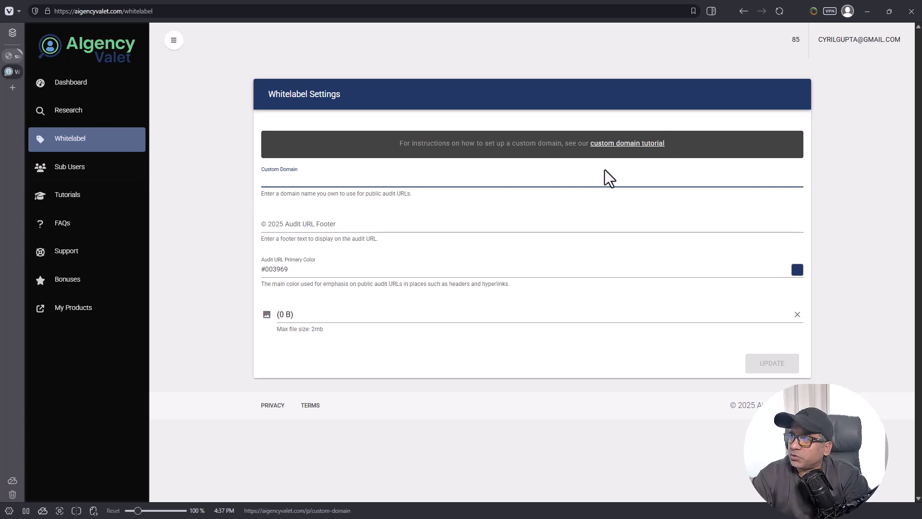
Step: Read the custom domain tutorial in a separate tab, close it, then go to Sub Users
middle_click(599, 145)
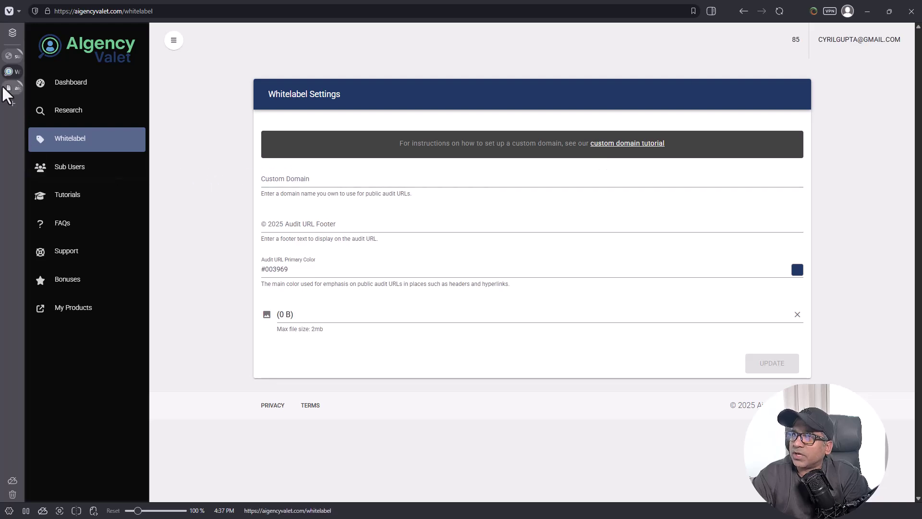
left_click(3, 86)
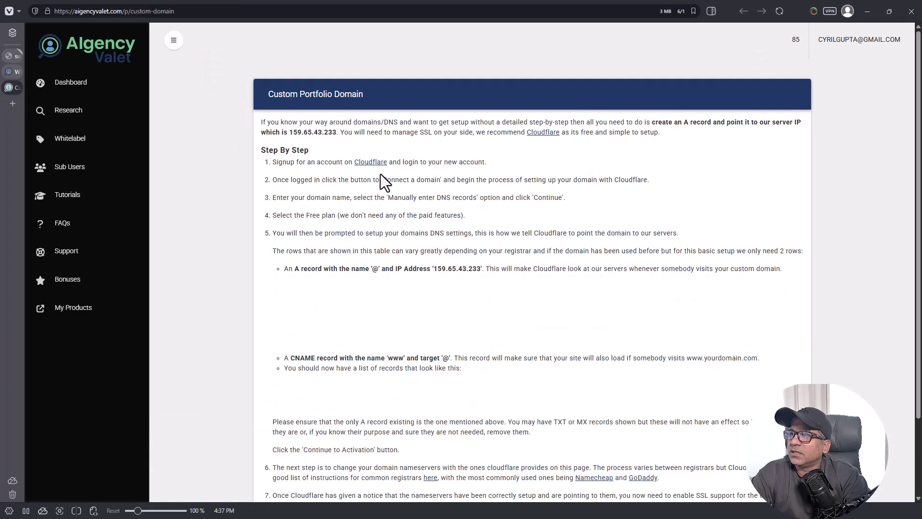
scroll(411, 191, "down", 9)
scroll(577, 326, "up", 12)
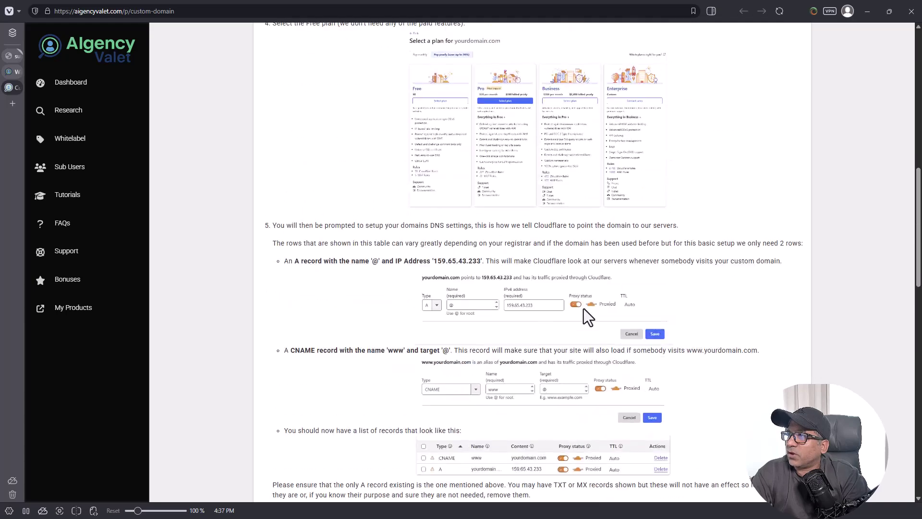
scroll(559, 298, "down", 15)
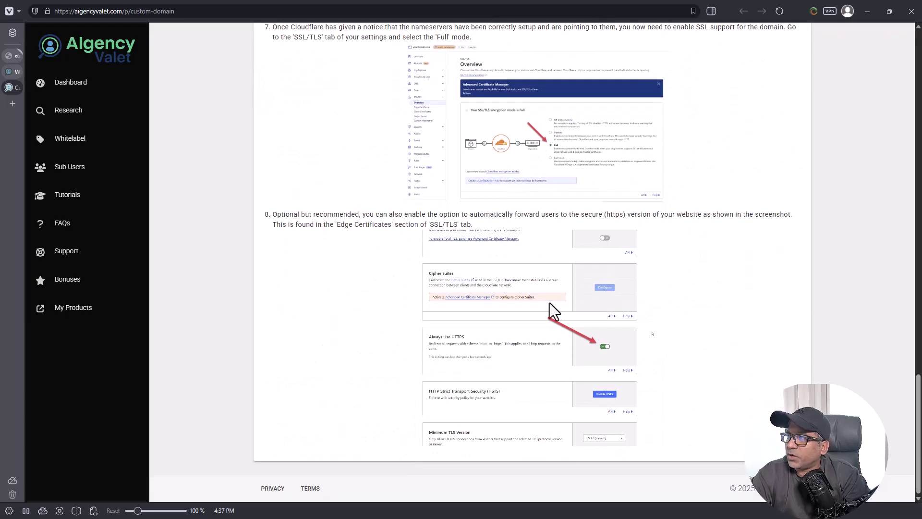
key("ctrl+w")
left_click(68, 173)
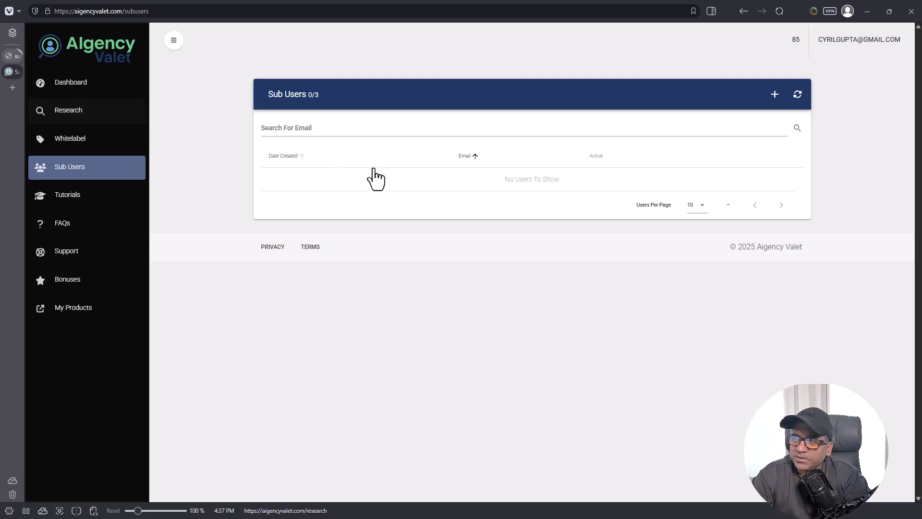
Step: Pass through the Tutorials and Dashboard pages and return to the Research jobs list
left_click(325, 105)
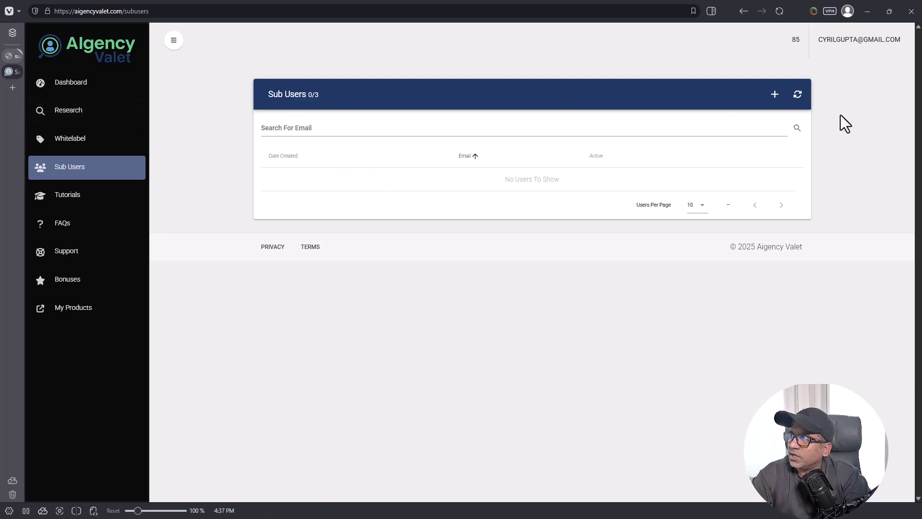
left_click(53, 214)
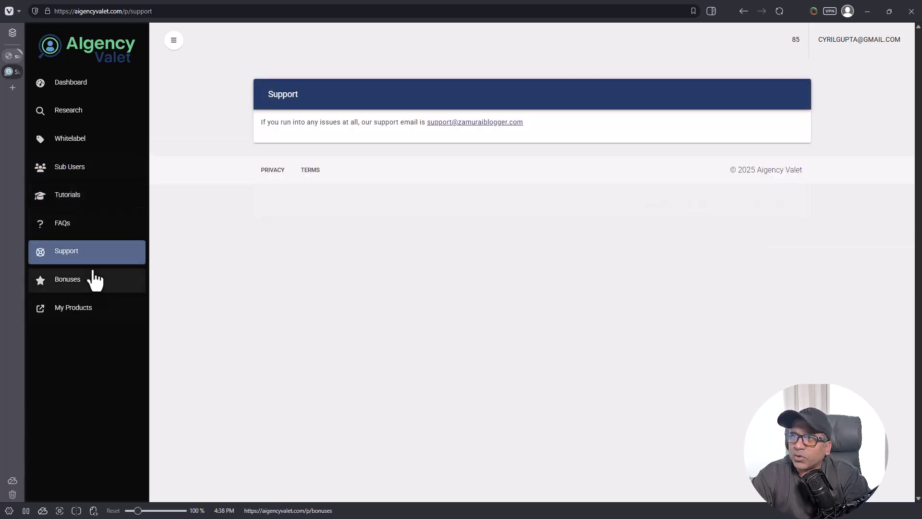
left_click(81, 77)
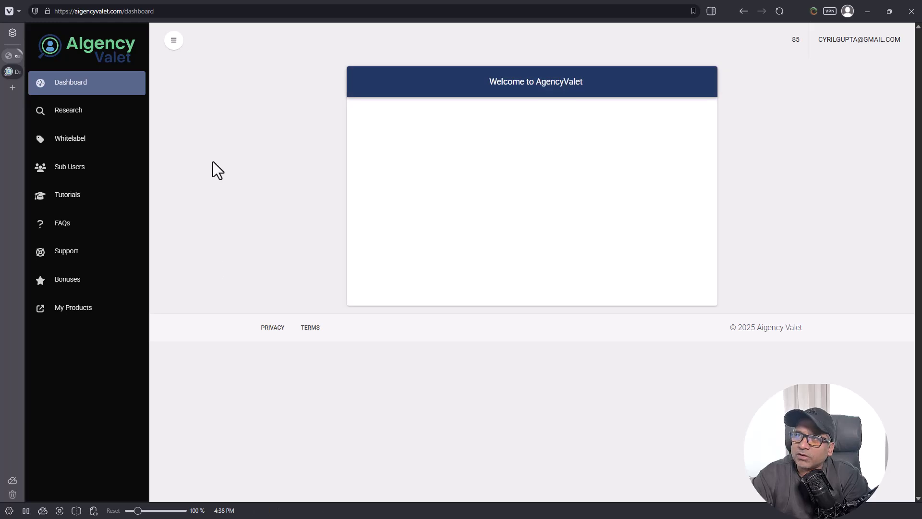
left_click(104, 121)
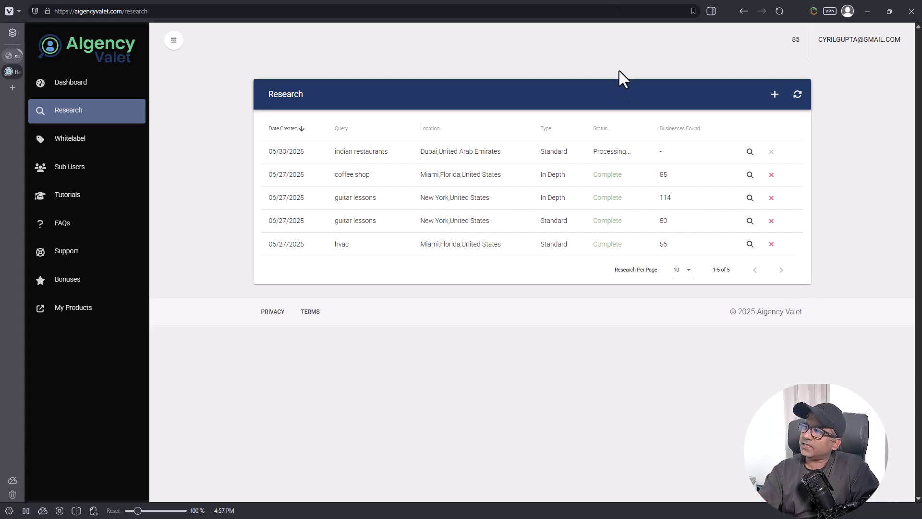
Step: Wait until the Dubai indian restaurants research changes from Processing to Complete with 95 businesses
double_click(597, 151)
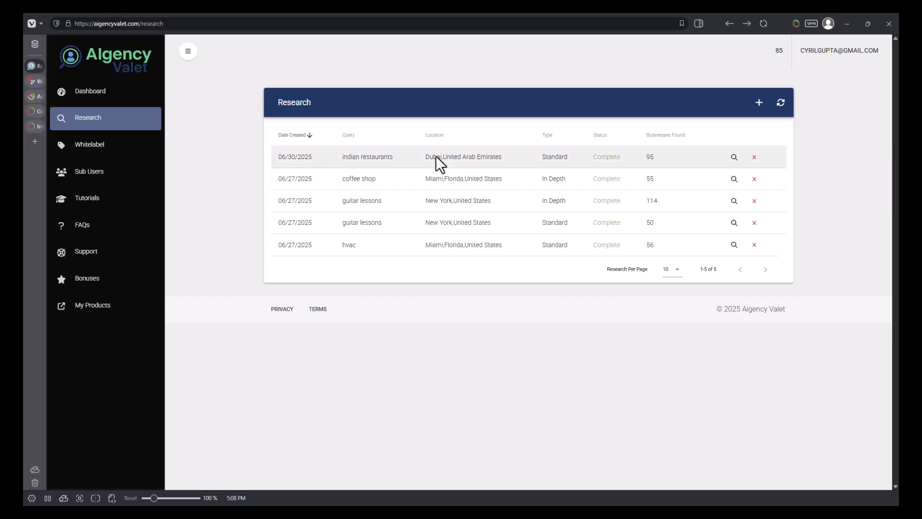
Step: Open the Dubai results sorted by Problems Found and review bombaybrasserie.com's details and problems
left_click(734, 158)
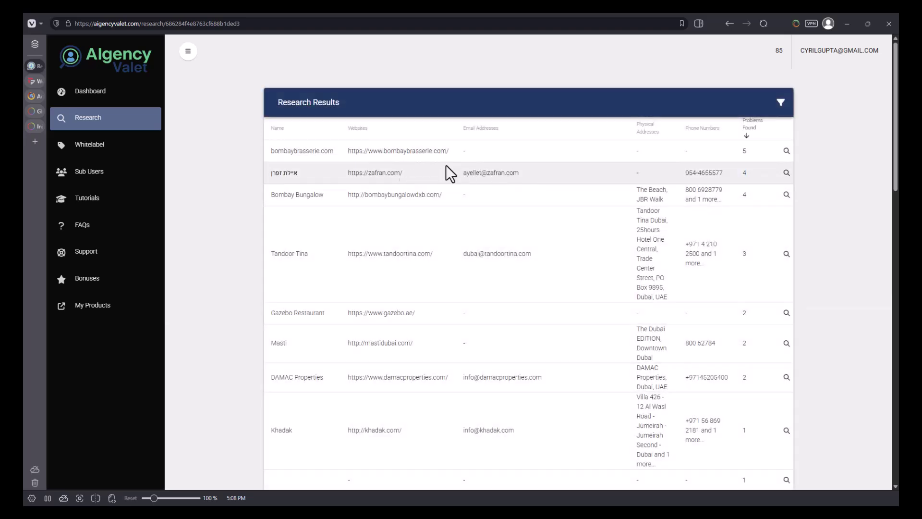
left_click(747, 130)
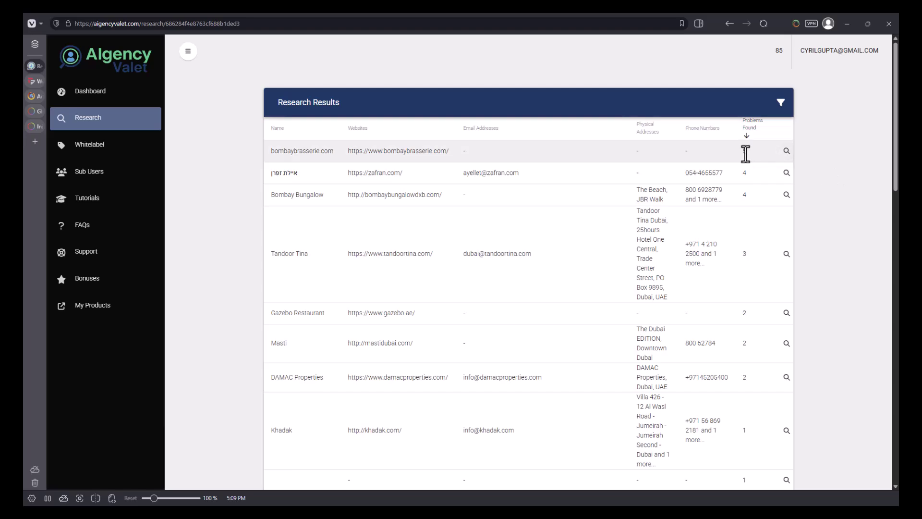
left_click(787, 151)
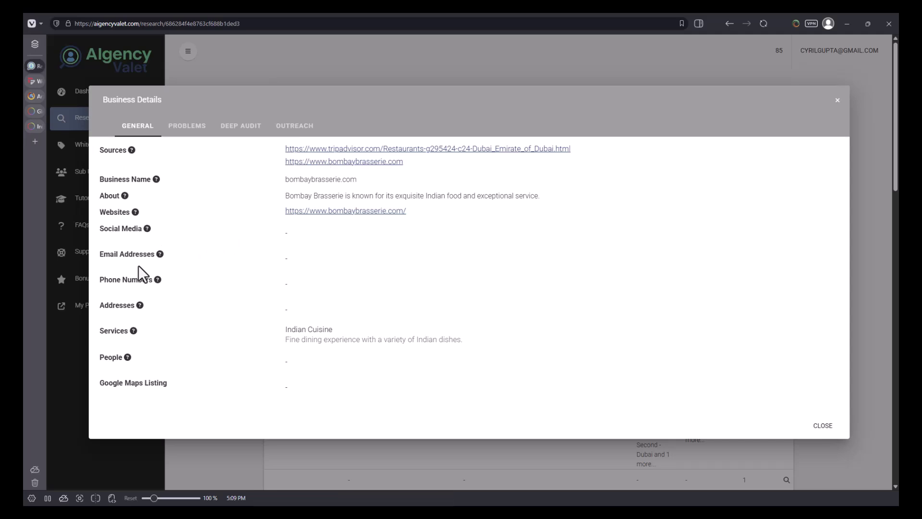
left_click(160, 261)
left_click(188, 126)
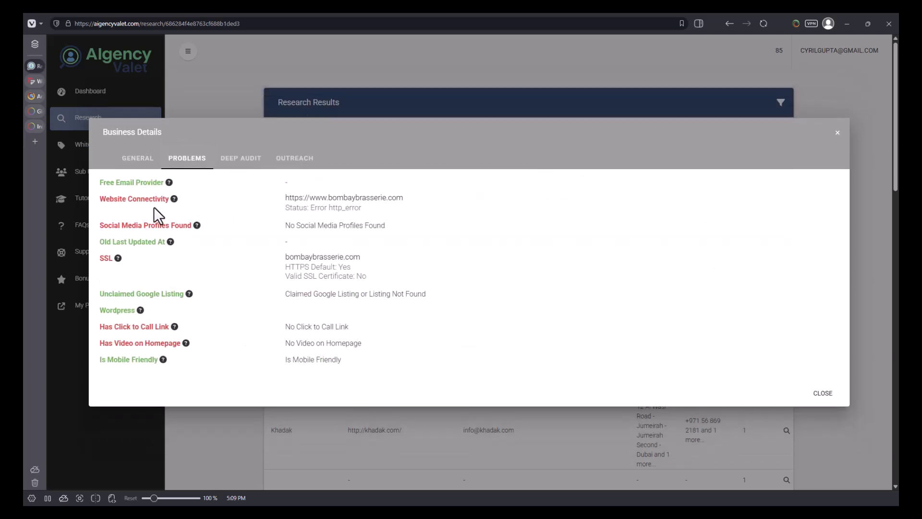
left_click_drag(153, 202, 303, 198)
left_click_drag(155, 227, 190, 230)
left_click_drag(151, 326, 188, 334)
left_click_drag(136, 293, 192, 356)
left_click(192, 356)
left_click(839, 115)
Step: Review the zafran restaurant's business details, services and problems audit
scroll(730, 194, "down", 1)
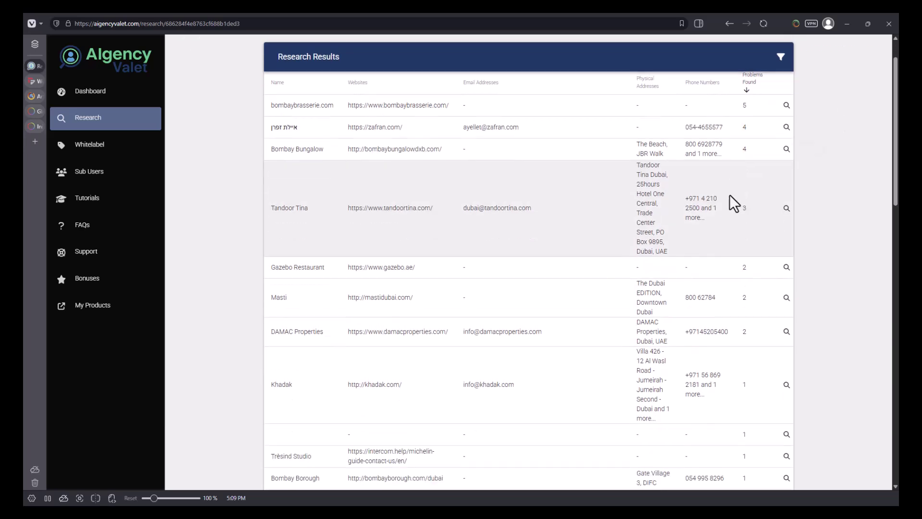
left_click_drag(274, 130, 298, 131)
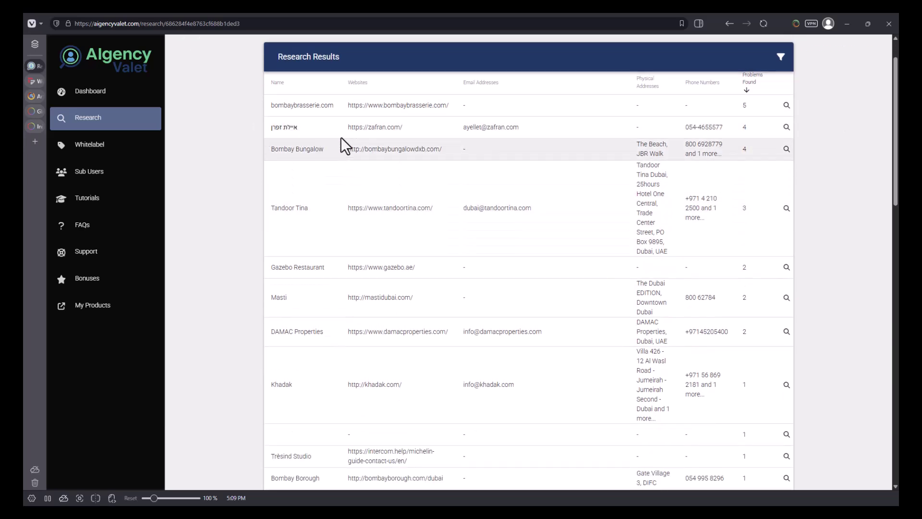
left_click(793, 129)
left_click_drag(317, 272, 388, 363)
left_click(390, 358)
left_click(177, 109)
left_click_drag(224, 235, 439, 229)
left_click(309, 274)
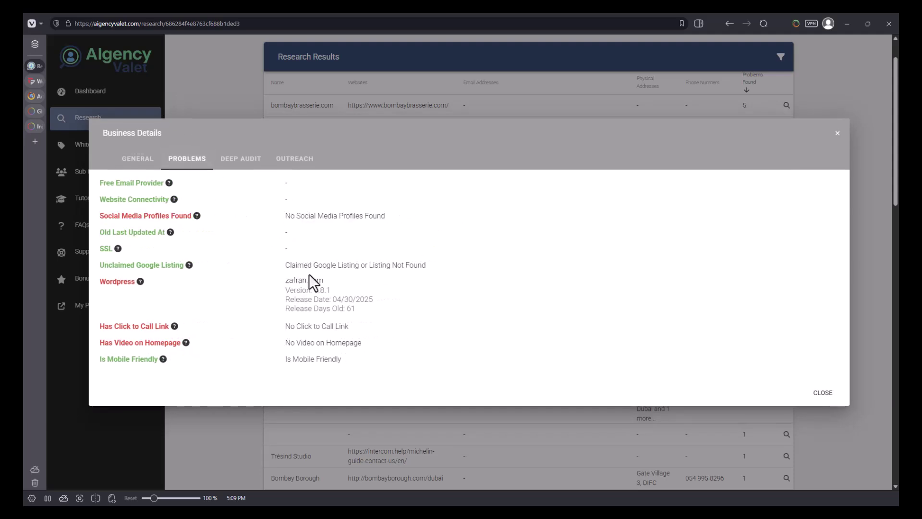
left_click_drag(358, 308, 354, 325)
left_click(356, 344)
left_click(836, 134)
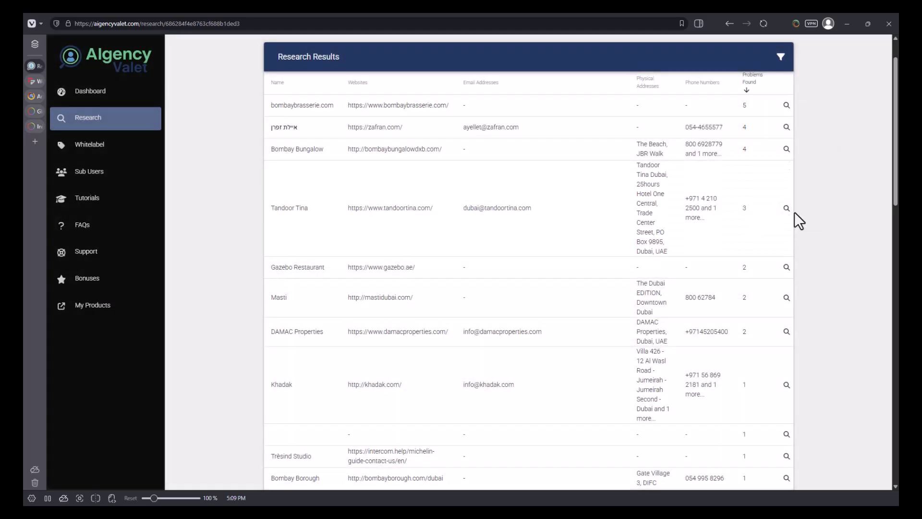
Step: Review Tandoor Tina's business details and problems, including its Error 403 website status
left_click(786, 209)
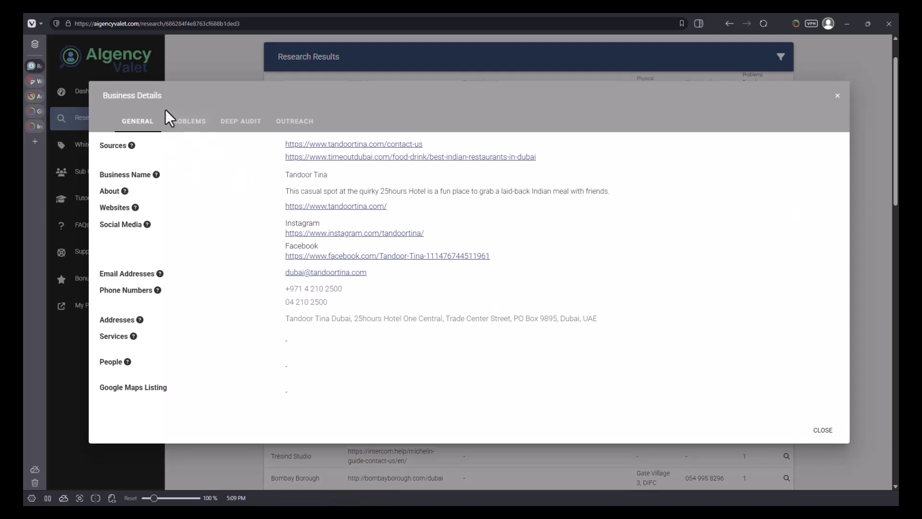
left_click_drag(373, 191, 467, 192)
left_click(467, 192)
left_click(192, 128)
left_click_drag(118, 195, 317, 193)
left_click(317, 193)
left_click_drag(284, 283, 360, 308)
left_click(353, 308)
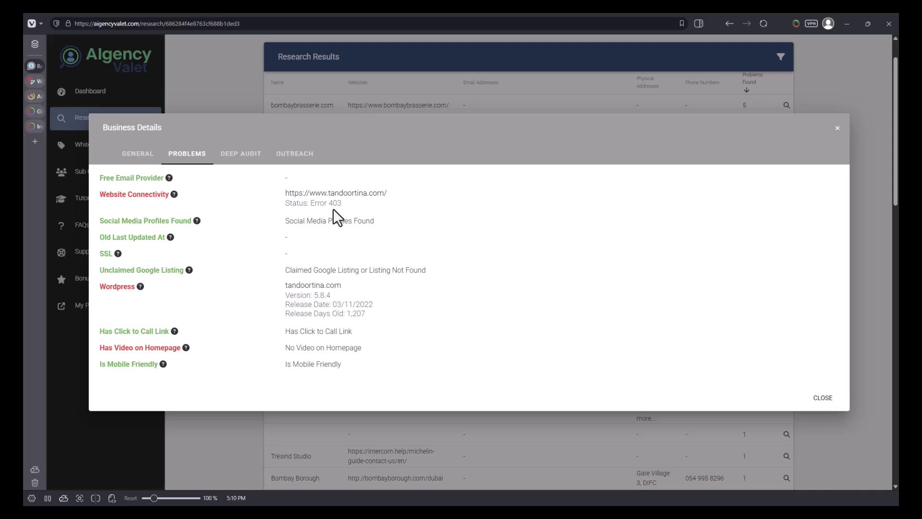
left_click_drag(333, 207, 324, 187)
left_click_drag(326, 272, 336, 315)
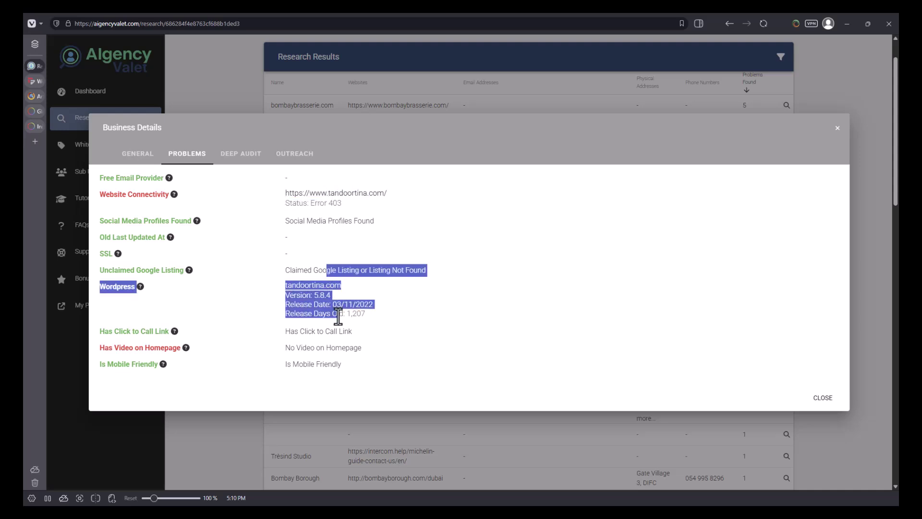
left_click(338, 317)
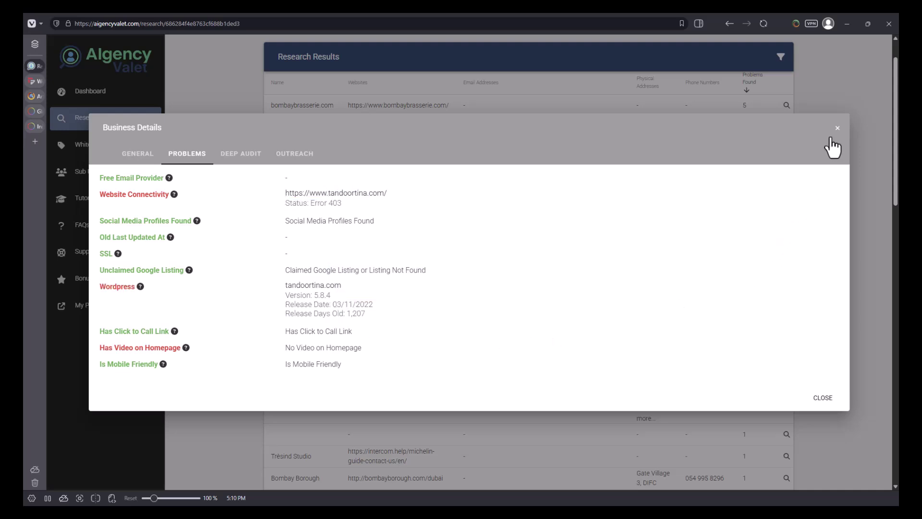
left_click(837, 128)
Step: Review Gazebo Restaurant's business details and problems audit
scroll(783, 291, "down", 1)
scroll(779, 289, "down", 3)
left_click(785, 175)
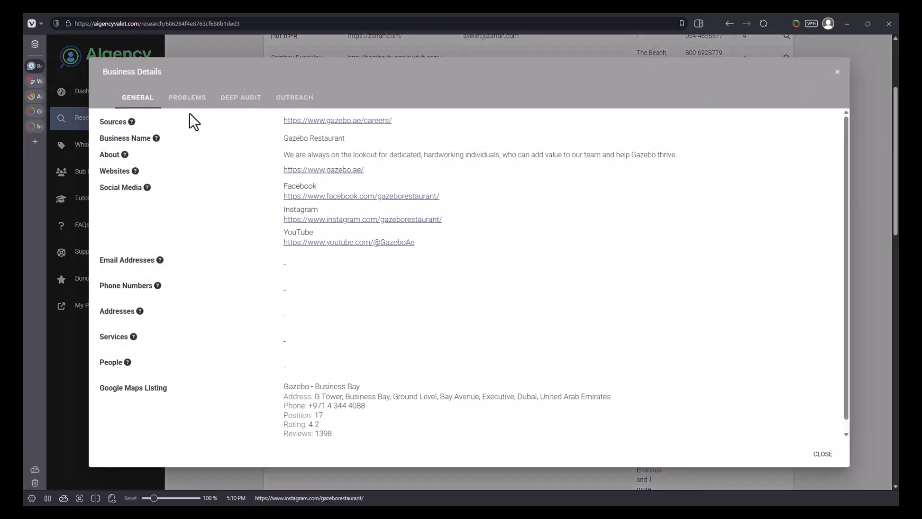
left_click(179, 101)
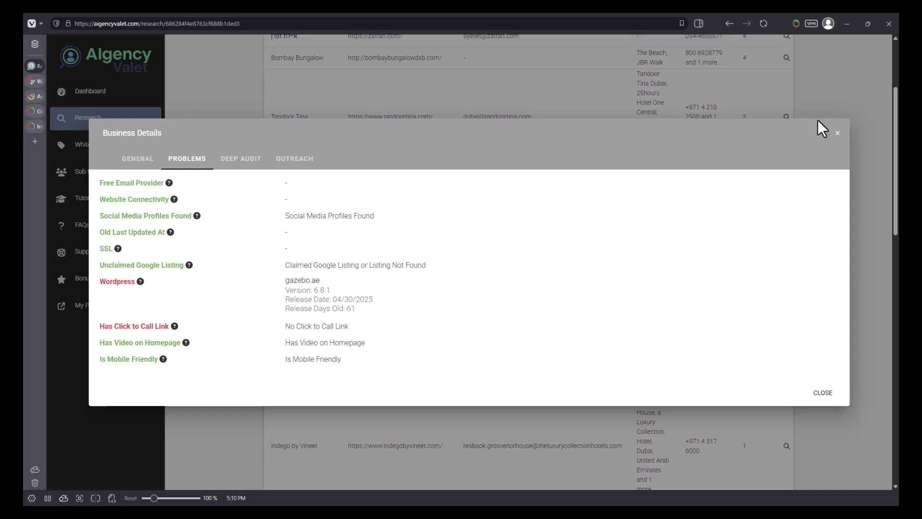
left_click(838, 134)
Step: Review Masti's business details and problems audit
scroll(812, 139, "down", 2)
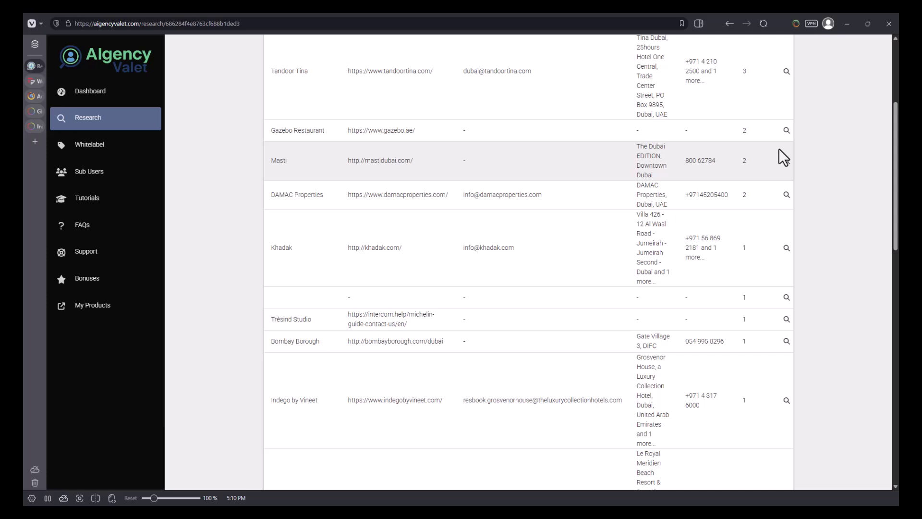
left_click(787, 160)
left_click(190, 151)
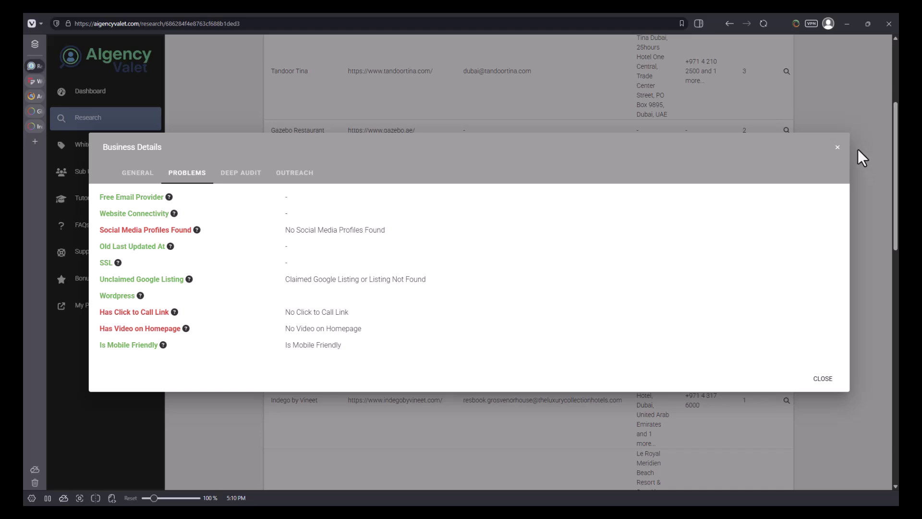
left_click(837, 147)
Step: Review Khadak's business details and problem checks, then close the dialog
scroll(710, 182, "down", 2)
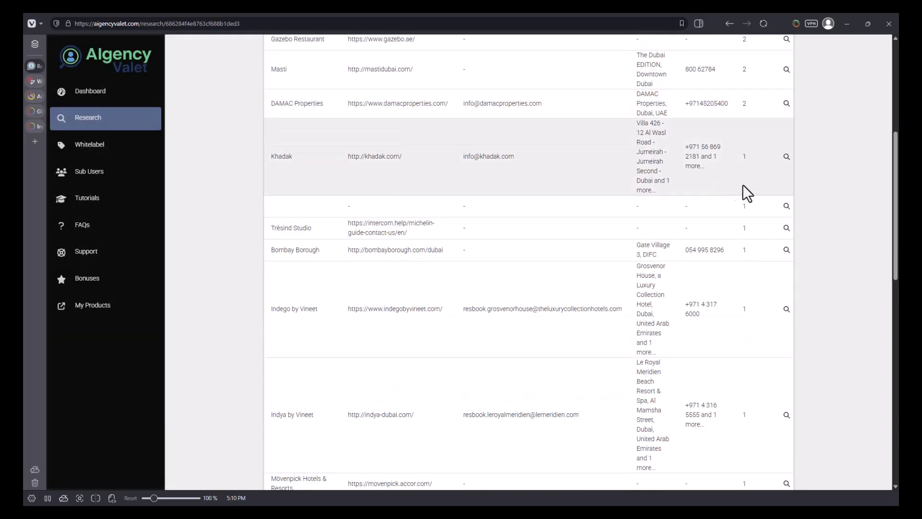
left_click(786, 154)
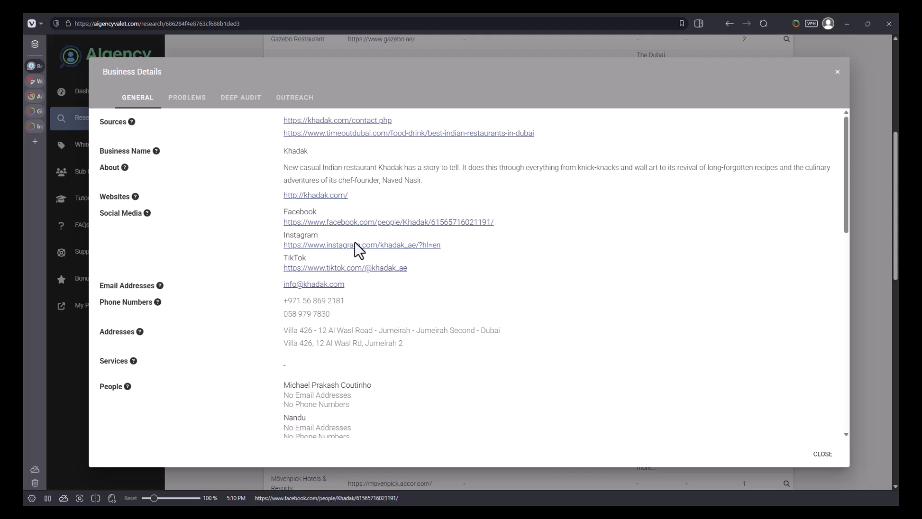
left_click(187, 102)
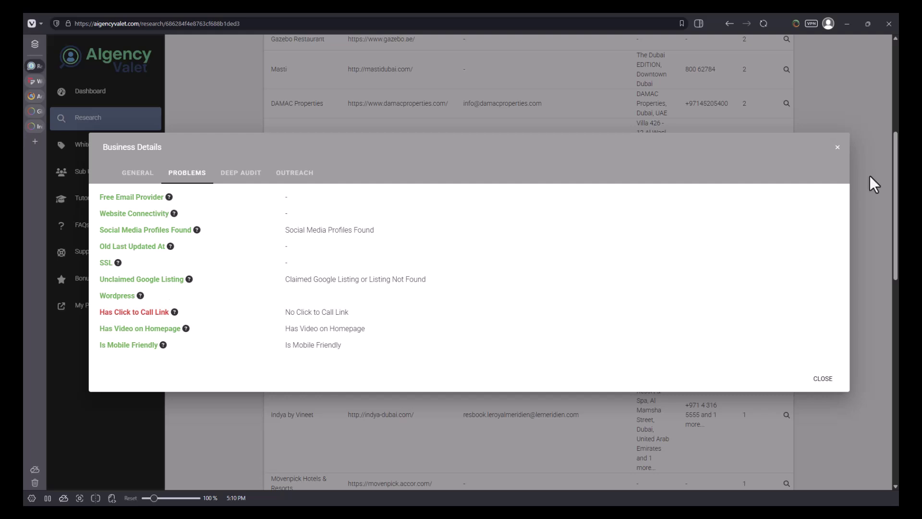
left_click_drag(116, 197, 181, 330)
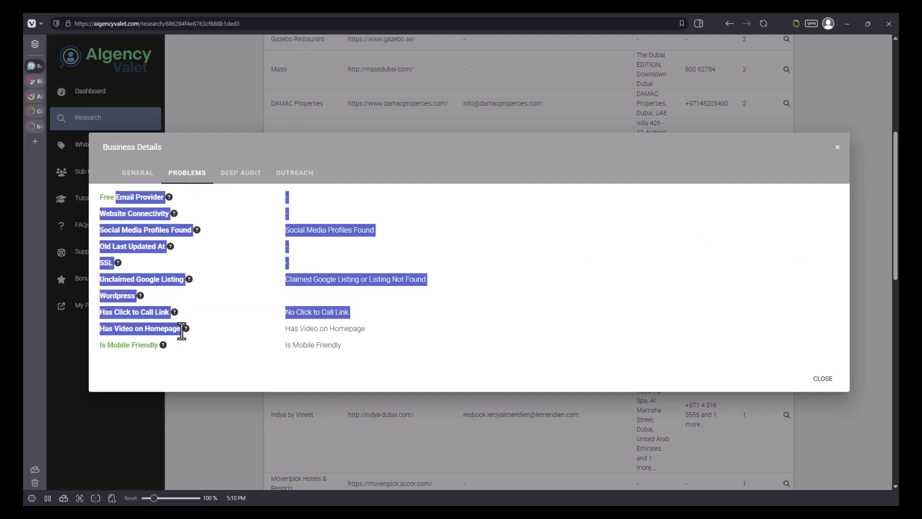
left_click(598, 307)
left_click(837, 148)
scroll(749, 183, "down", 5)
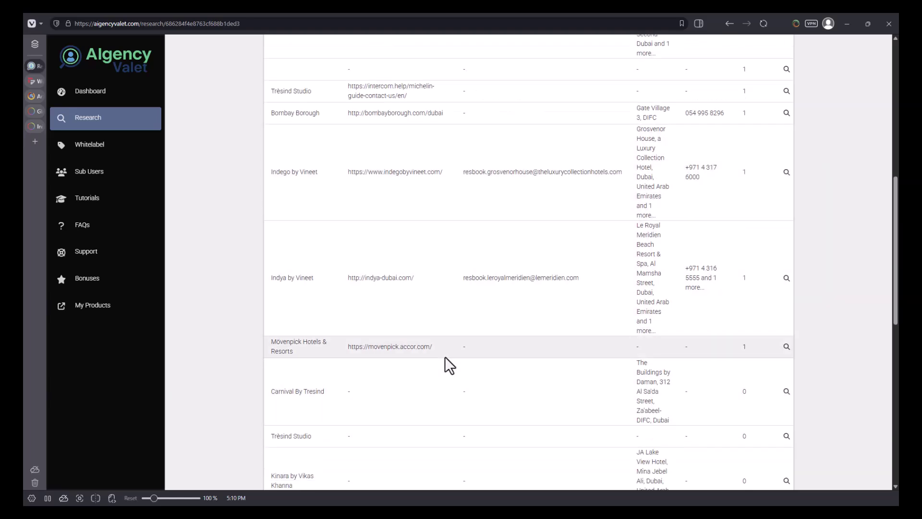
Step: Check Indego by Vineet's business details and problems audit
left_click(786, 181)
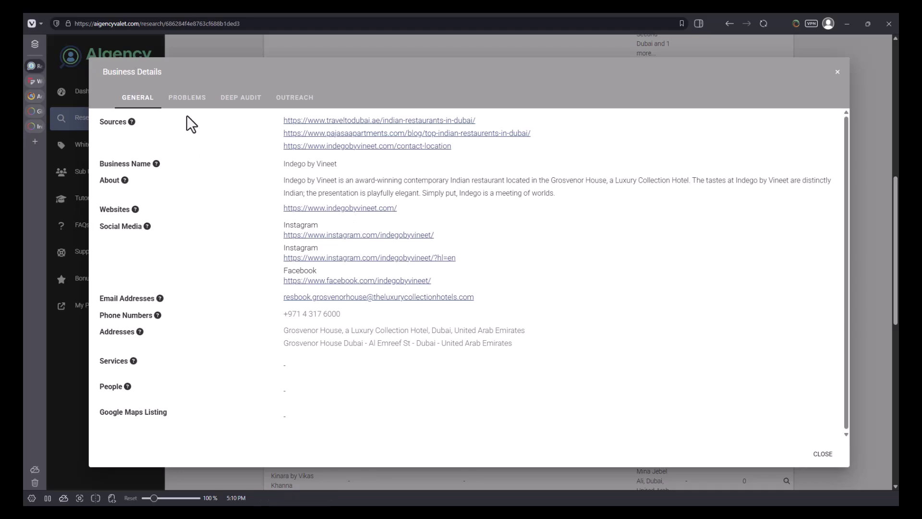
left_click(186, 108)
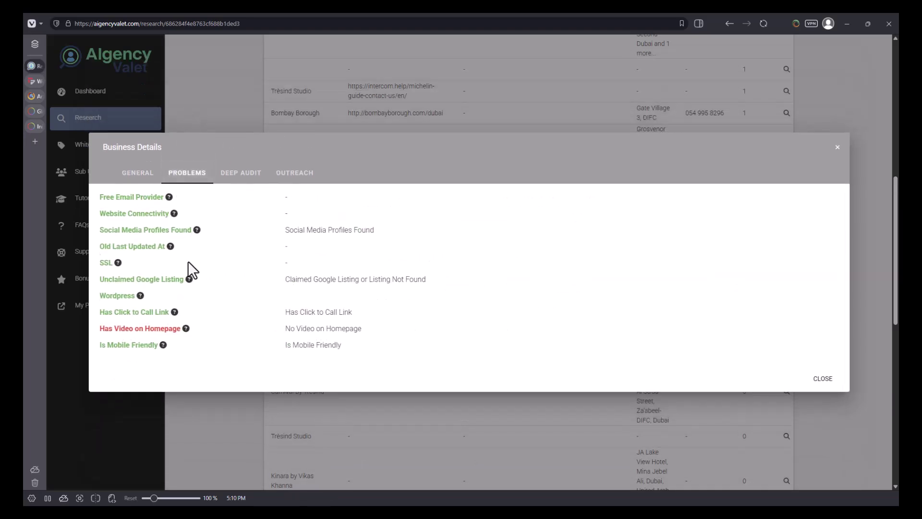
left_click(838, 148)
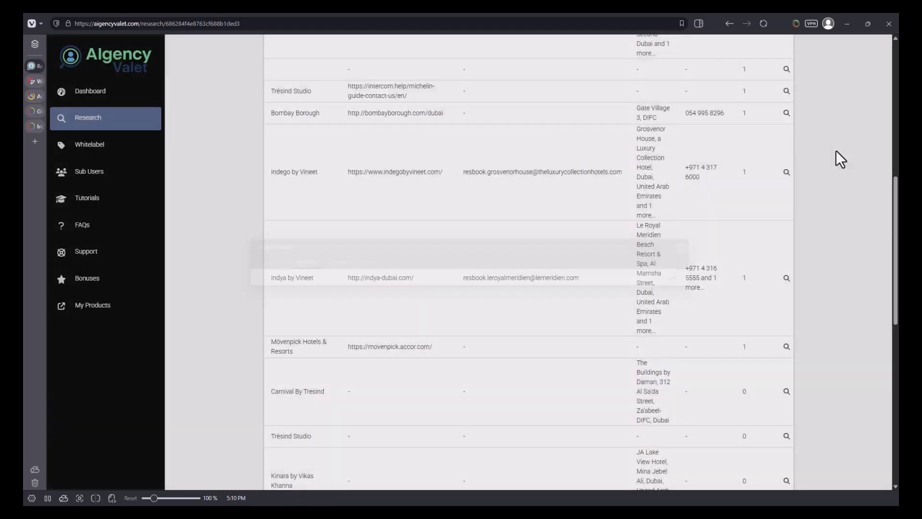
Step: Scroll the results table down to the last zero-problem entries like Patiala
scroll(697, 220, "down", 6)
scroll(638, 197, "down", 3)
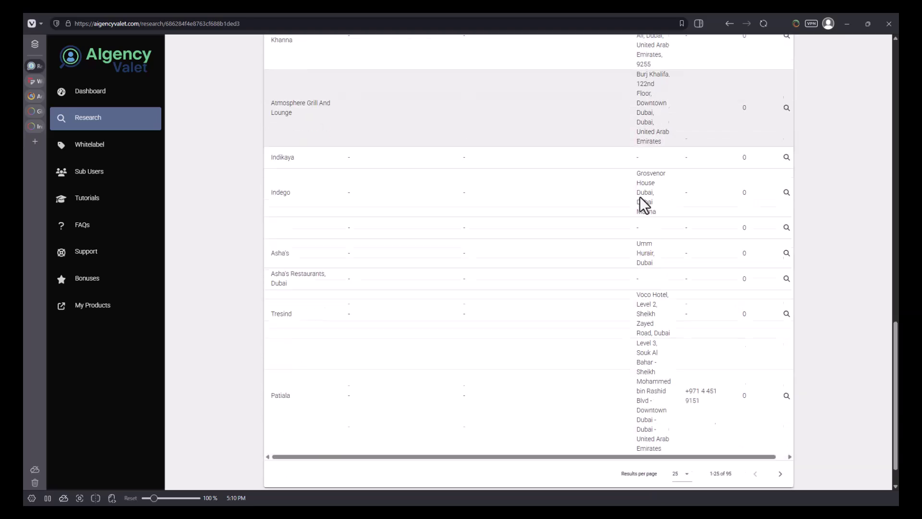
scroll(639, 197, "up", 15)
scroll(638, 196, "down", 15)
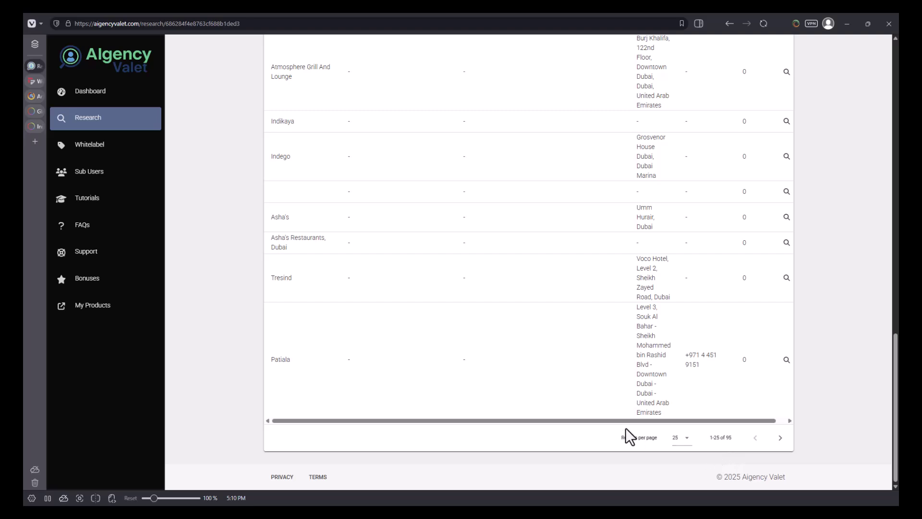
scroll(543, 360, "up", 3)
scroll(544, 359, "up", 12)
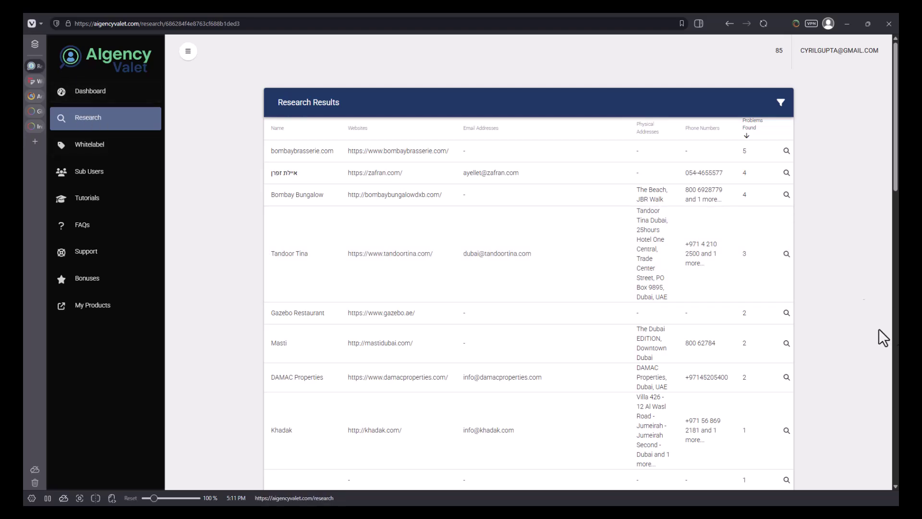
scroll(729, 258, "down", 12)
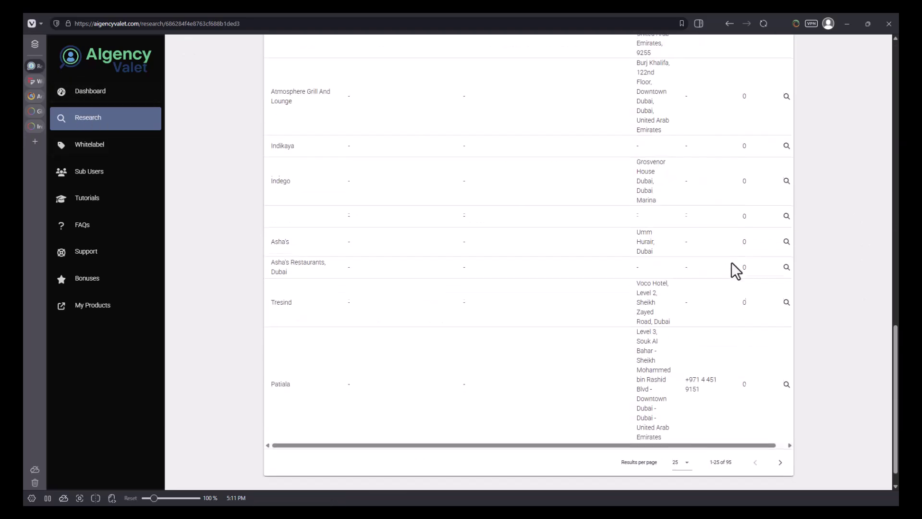
Step: Go through the Dashboard back to the Research list and inspect the top Dubai job's status
left_click(136, 96)
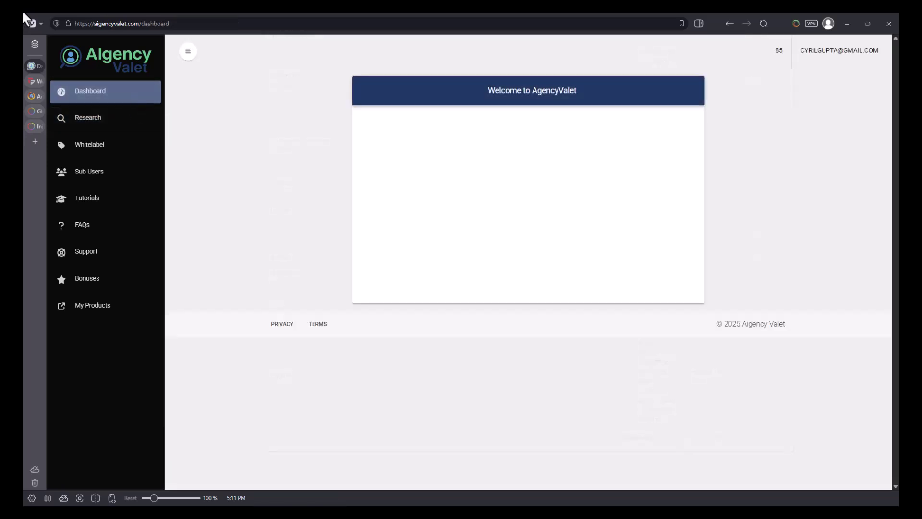
left_click(103, 129)
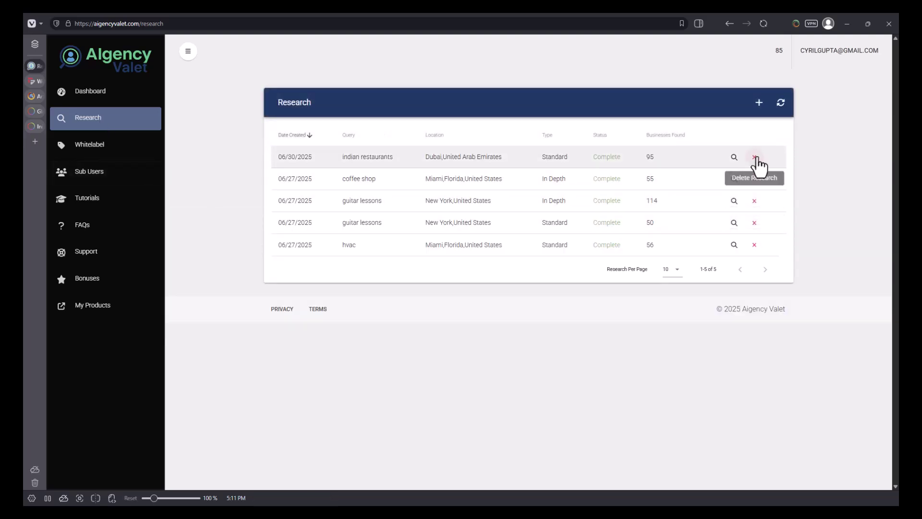
left_click_drag(683, 156, 540, 158)
left_click(672, 157)
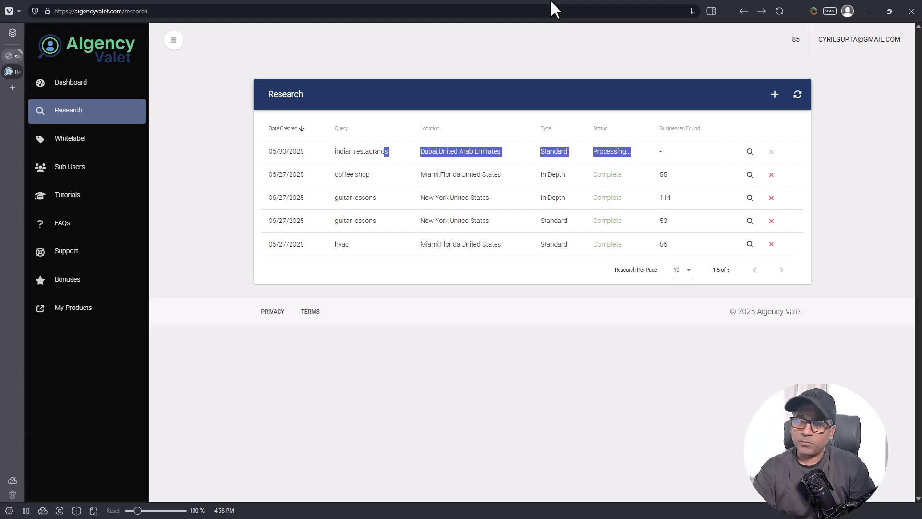
Step: Load teknikforce.com in a new tab and browse its product catalogue
key("ctrl+t")
type("eknikforce")
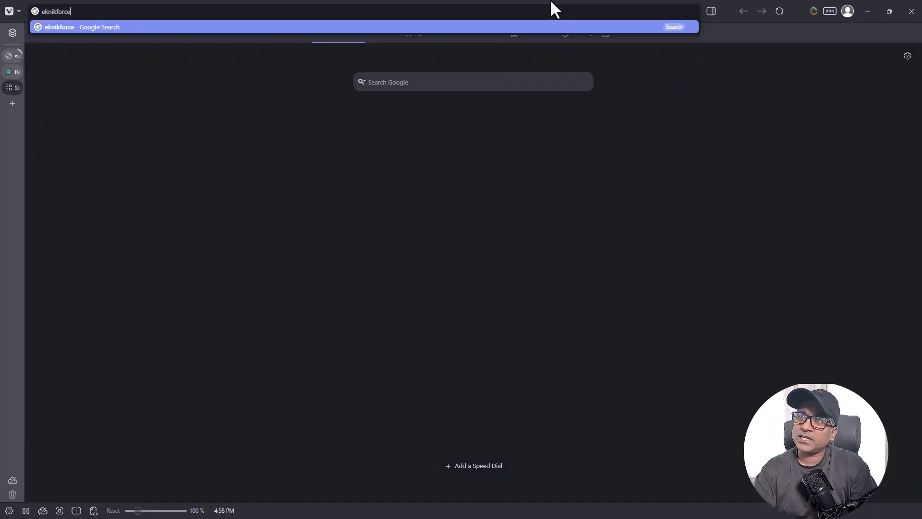
key("ctrl+a")
type("teknikforce")
key("Return")
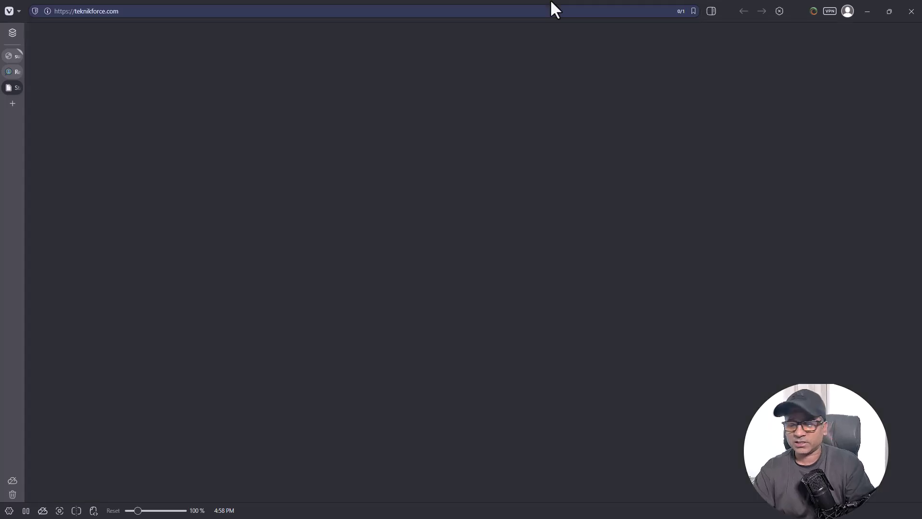
scroll(542, 245, "down", 20)
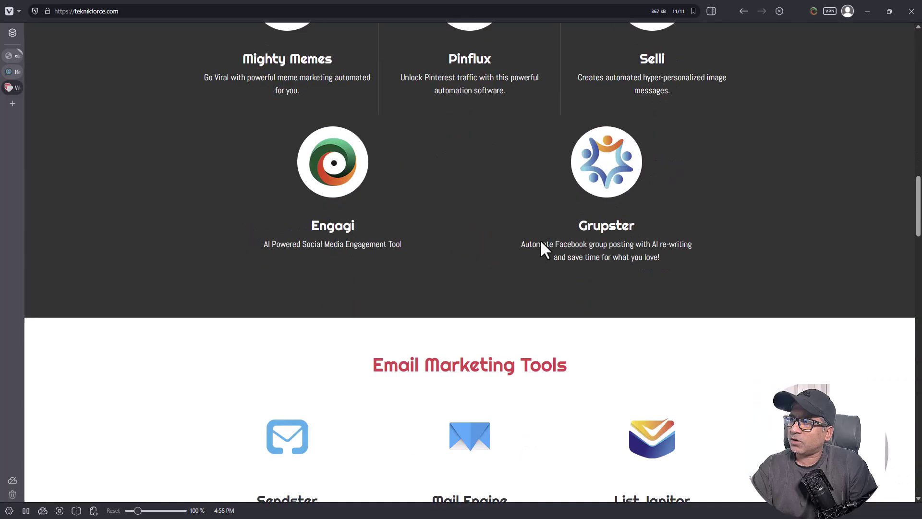
scroll(541, 243, "down", 15)
scroll(531, 260, "down", 15)
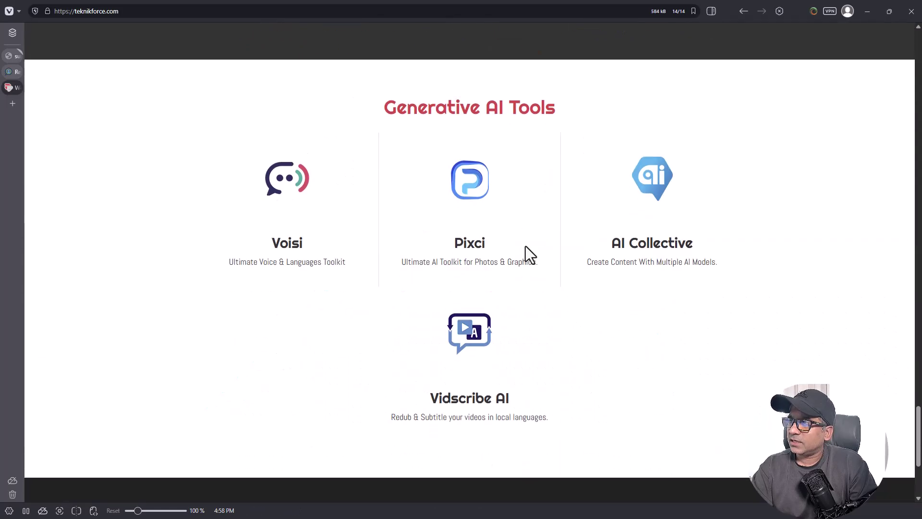
scroll(346, 264, "down", 4)
scroll(408, 307, "up", 12)
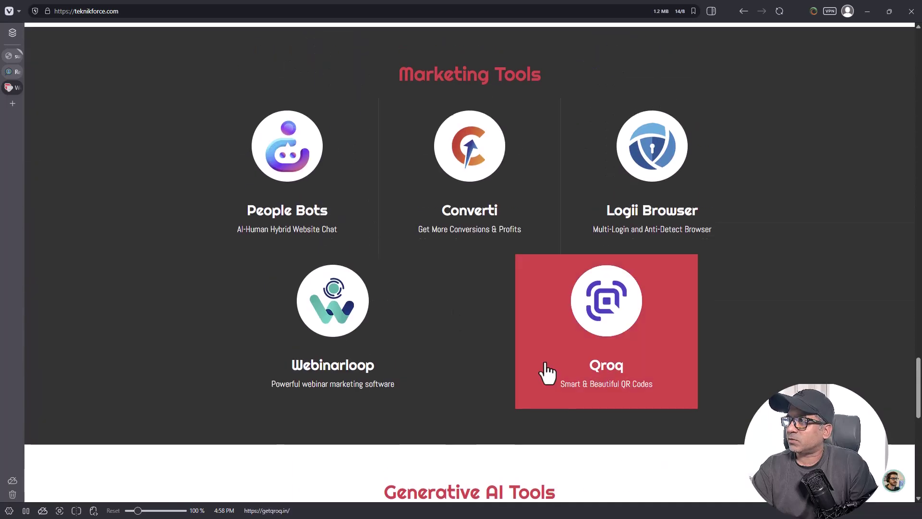
scroll(557, 374, "up", 12)
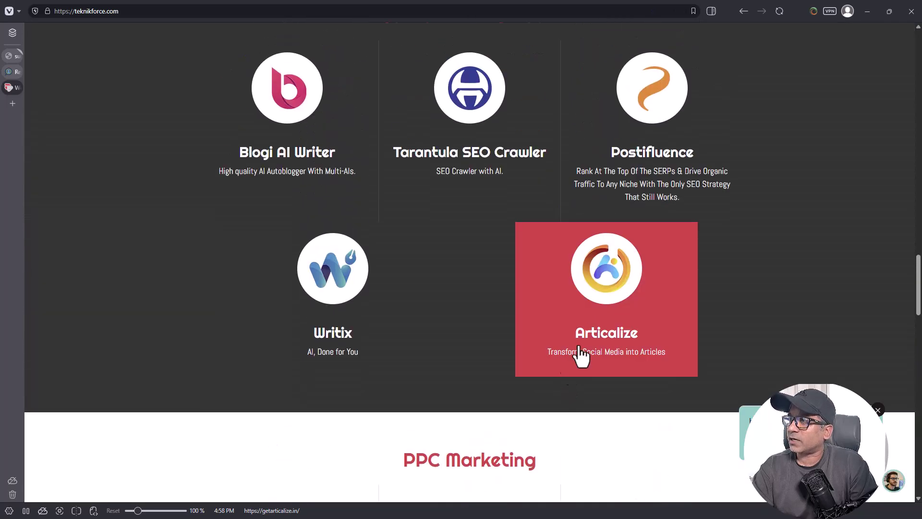
Step: View the Articalize sales page in its own tab, then return to the products page
middle_click(601, 312)
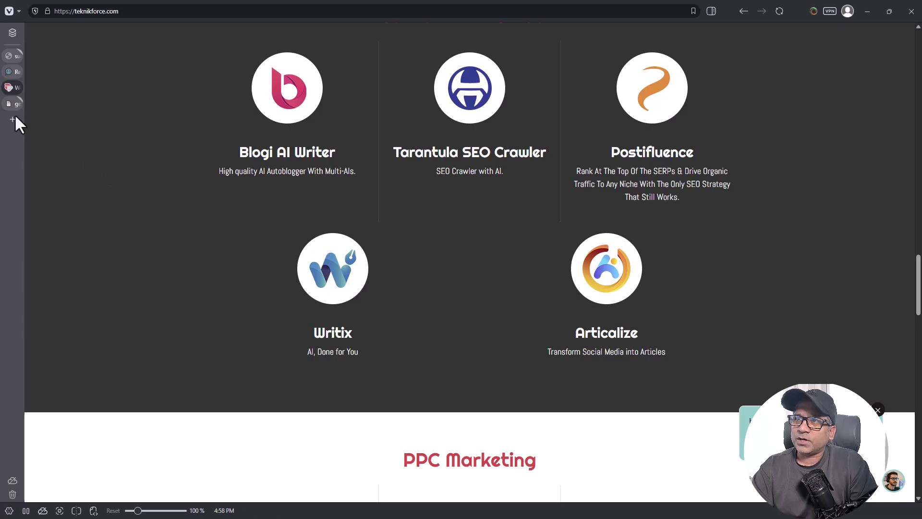
left_click(8, 104)
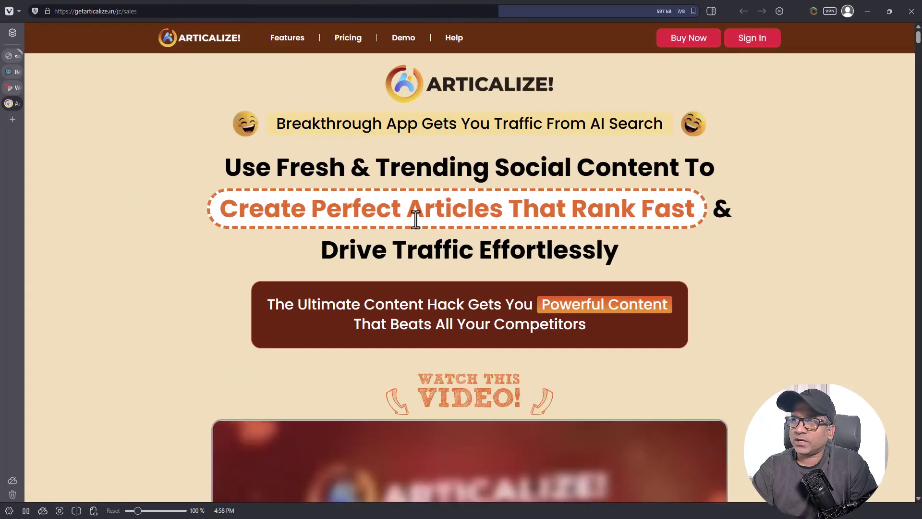
scroll(356, 261, "down", 15)
scroll(314, 283, "down", 10)
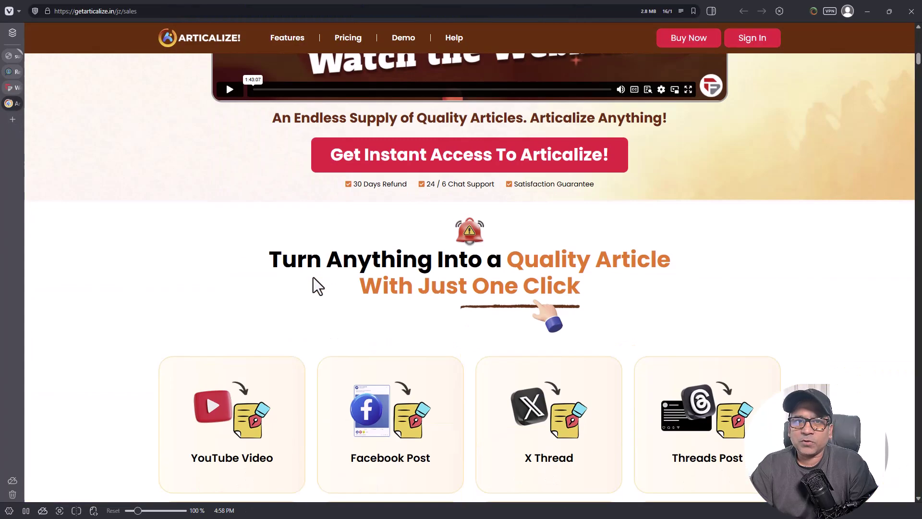
scroll(143, 146, "up", 20)
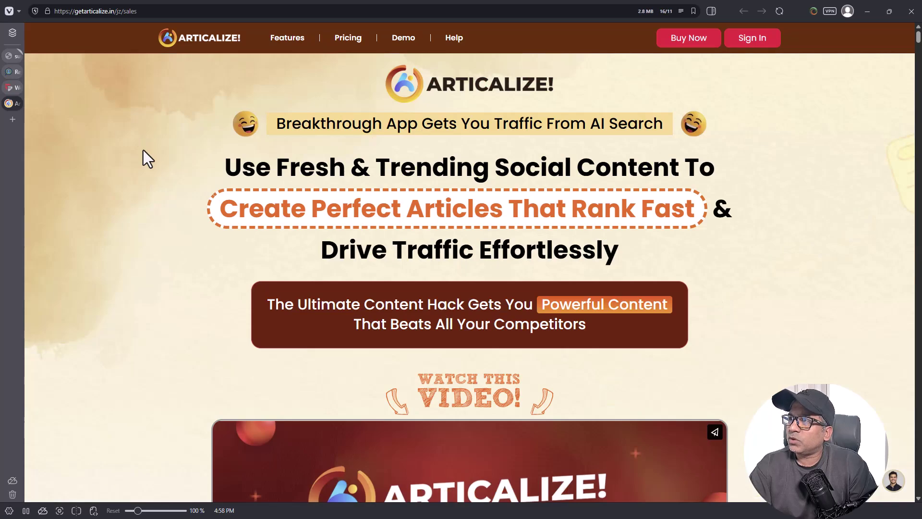
left_click(10, 88)
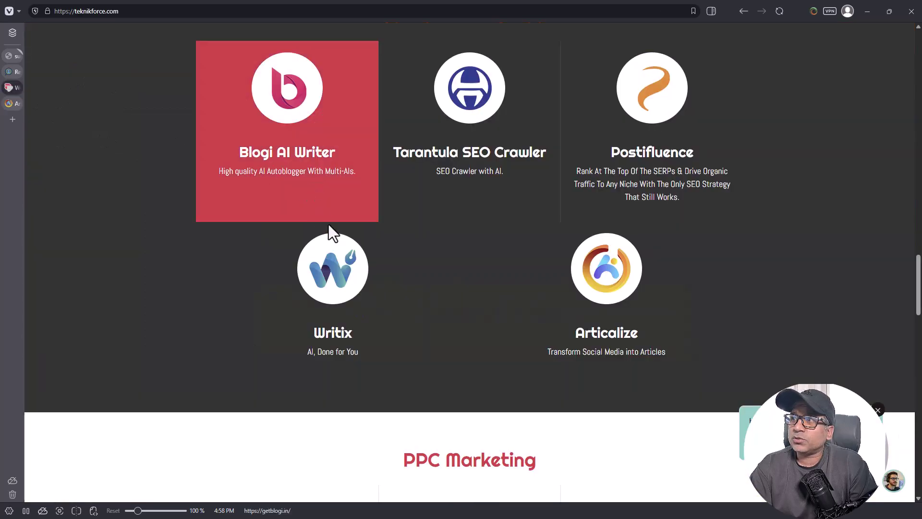
scroll(257, 339, "down", 5)
scroll(255, 336, "up", 20)
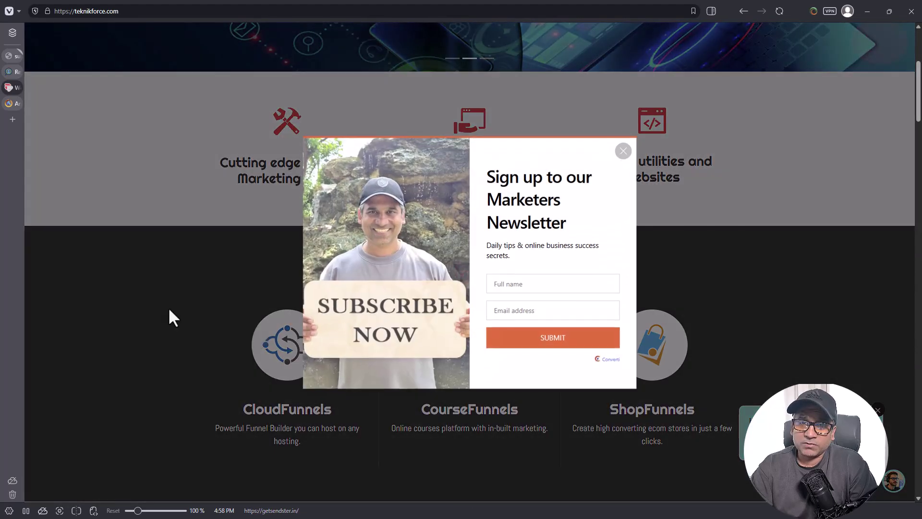
Step: Dismiss the newsletter popup, browse the products again, and return to the AIgency Valet tab
left_click(135, 294)
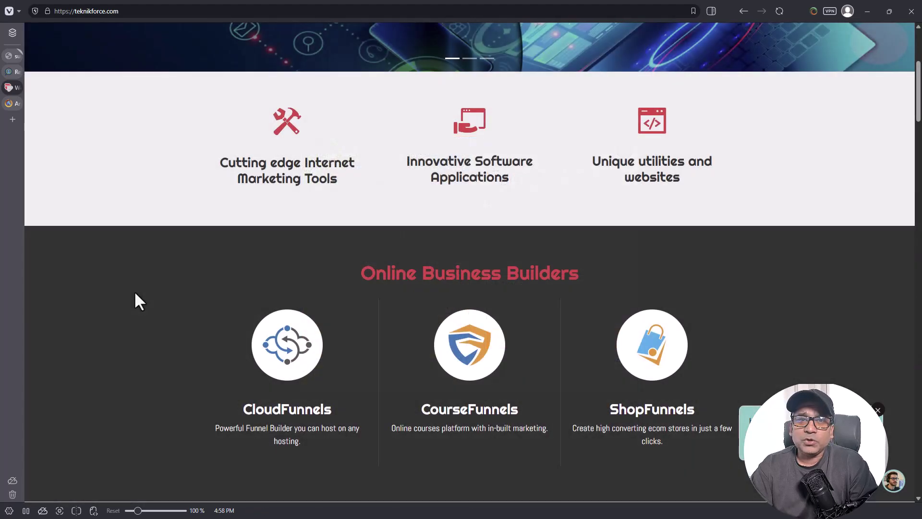
scroll(161, 325, "up", 4)
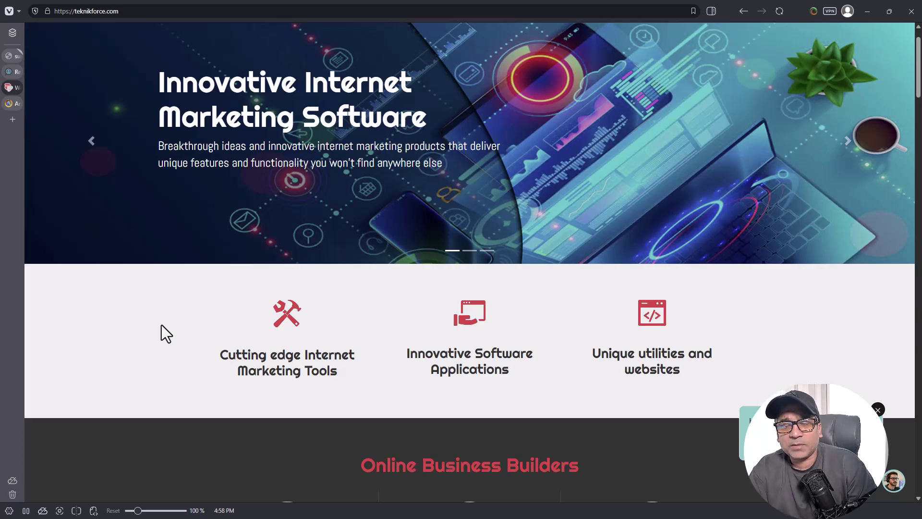
scroll(304, 394, "down", 20)
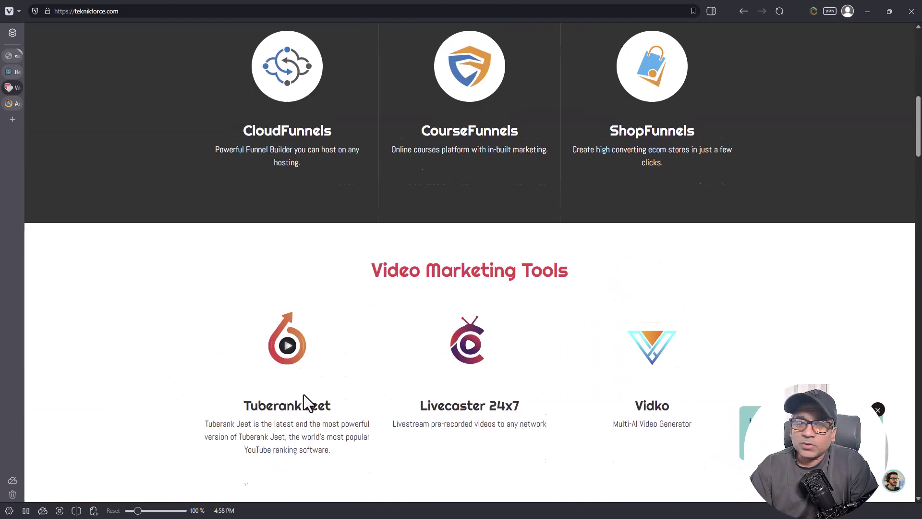
scroll(308, 399, "down", 20)
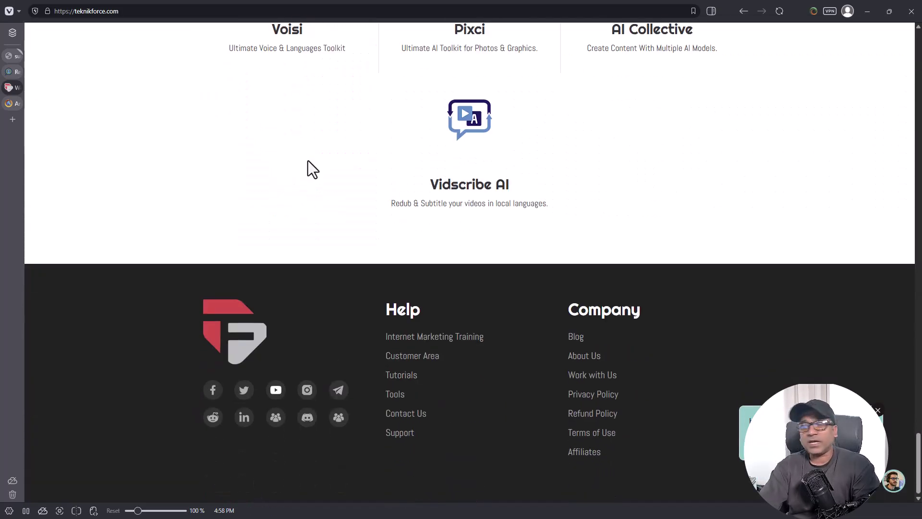
scroll(304, 288, "up", 10)
scroll(315, 388, "up", 20)
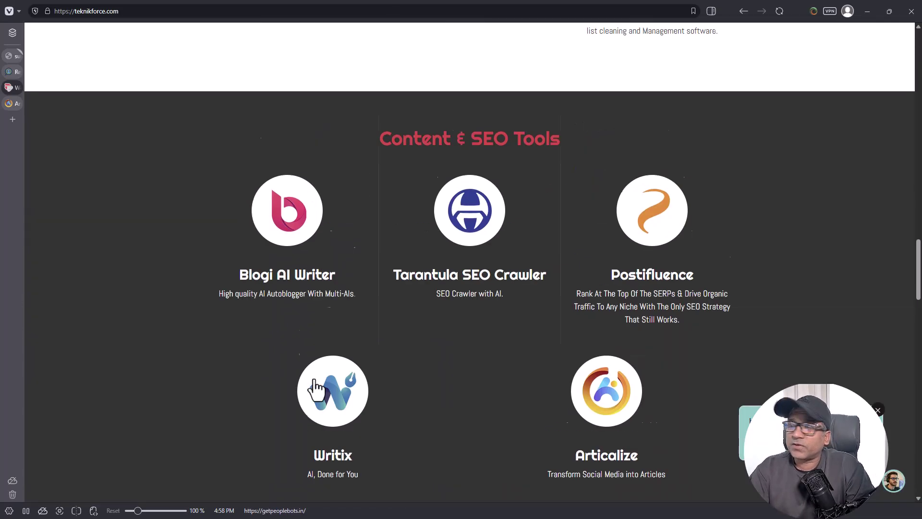
scroll(304, 374, "up", 10)
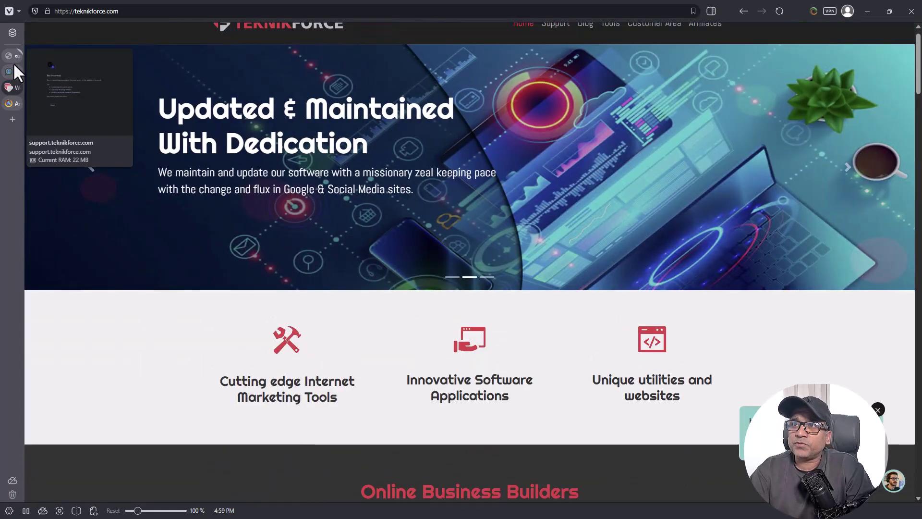
left_click(13, 67)
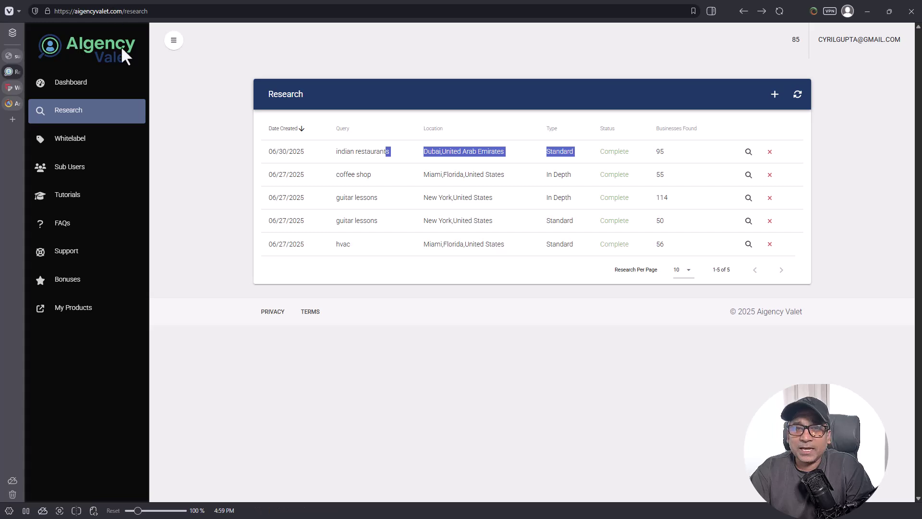